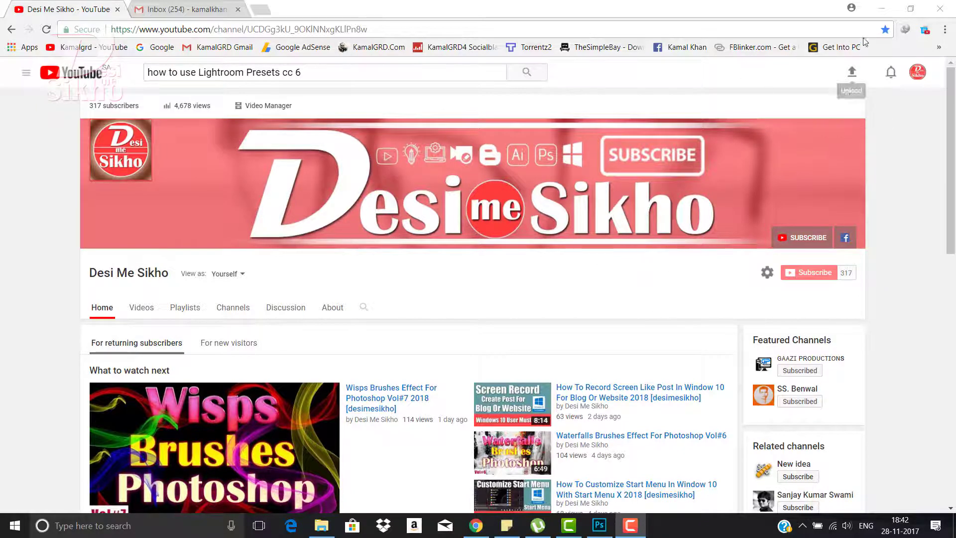
Step: Minimize the browser and rearrange the two 100+ Sports icons on the desktop
{"action": "left_click", "coordinate": [891, 10]}
{"action": "right_click", "coordinate": [748, 214]}
{"action": "left_click", "coordinate": [774, 250]}
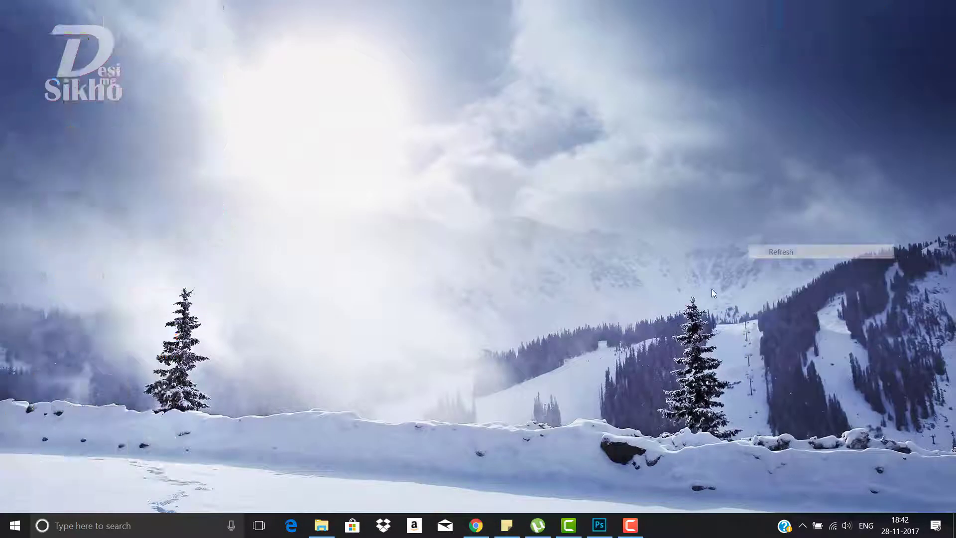
{"action": "left_click_drag", "start_coordinate": [727, 298], "coordinate": [441, 101]}
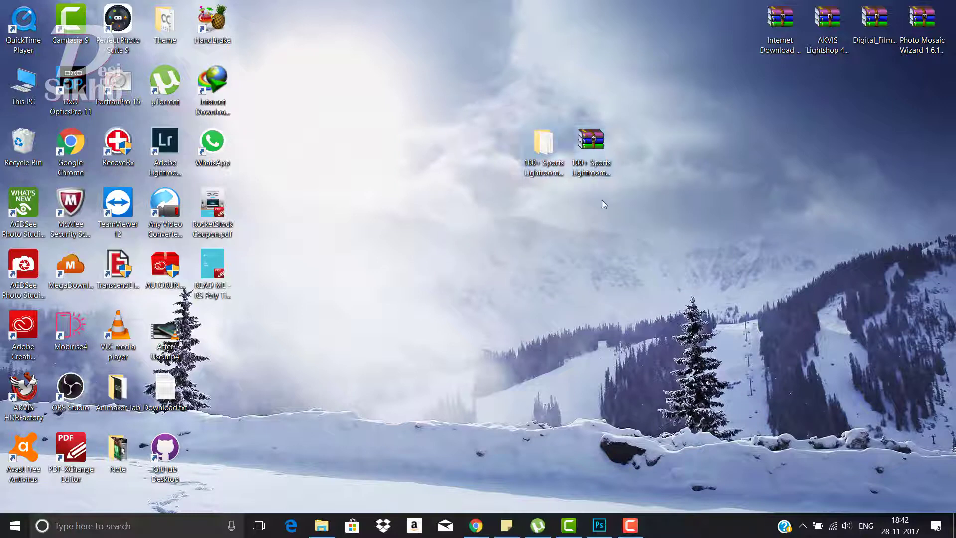
{"action": "left_click_drag", "start_coordinate": [596, 157], "coordinate": [654, 195]}
{"action": "left_click_drag", "start_coordinate": [609, 146], "coordinate": [642, 148]}
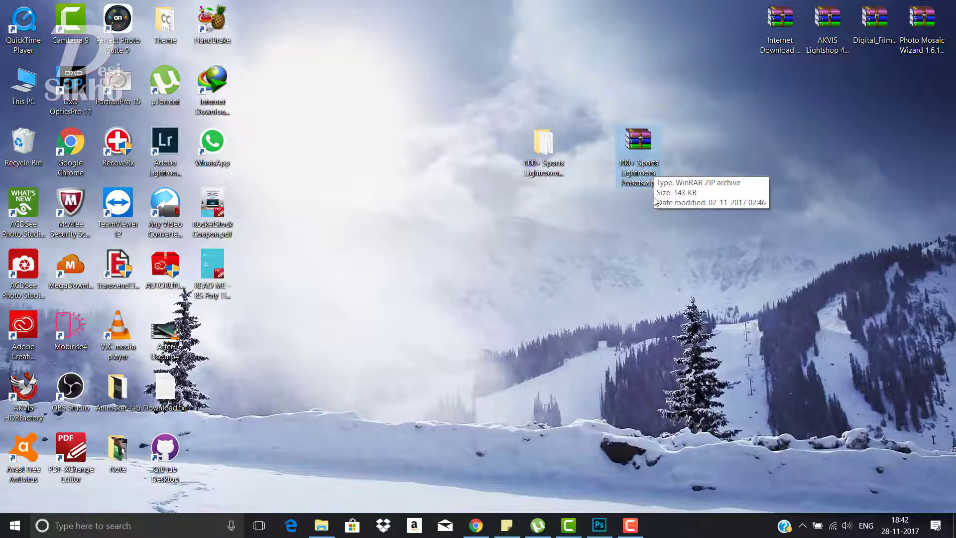
Step: Check the presets zip archive's properties, then refresh the desktop
{"action": "right_click", "coordinate": [622, 166]}
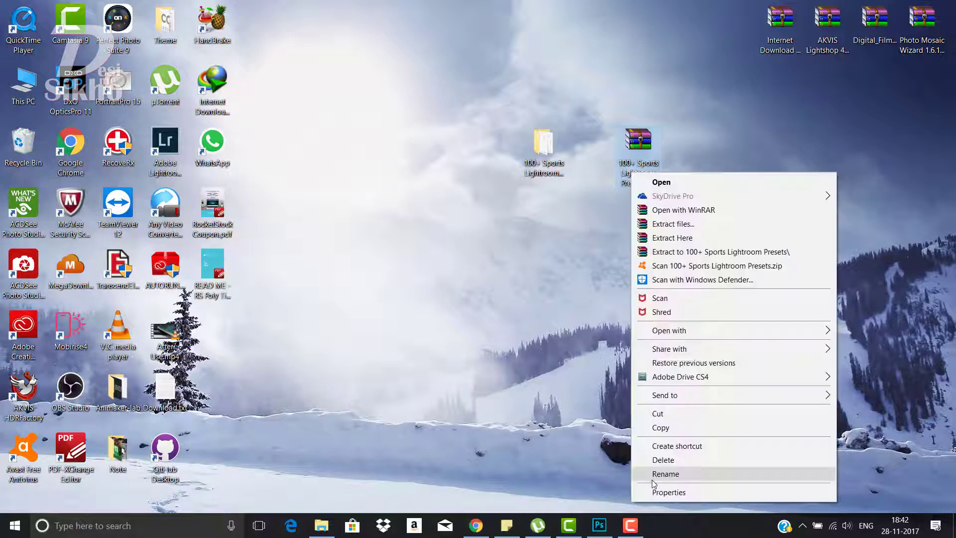
{"action": "left_click", "coordinate": [656, 492]}
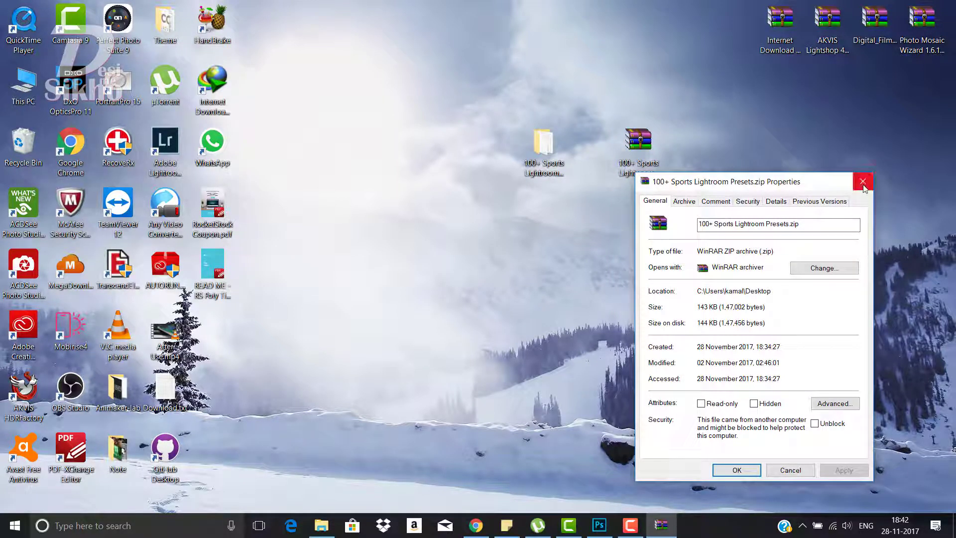
{"action": "left_click", "coordinate": [867, 175]}
{"action": "right_click", "coordinate": [653, 244]}
{"action": "left_click", "coordinate": [692, 280]}
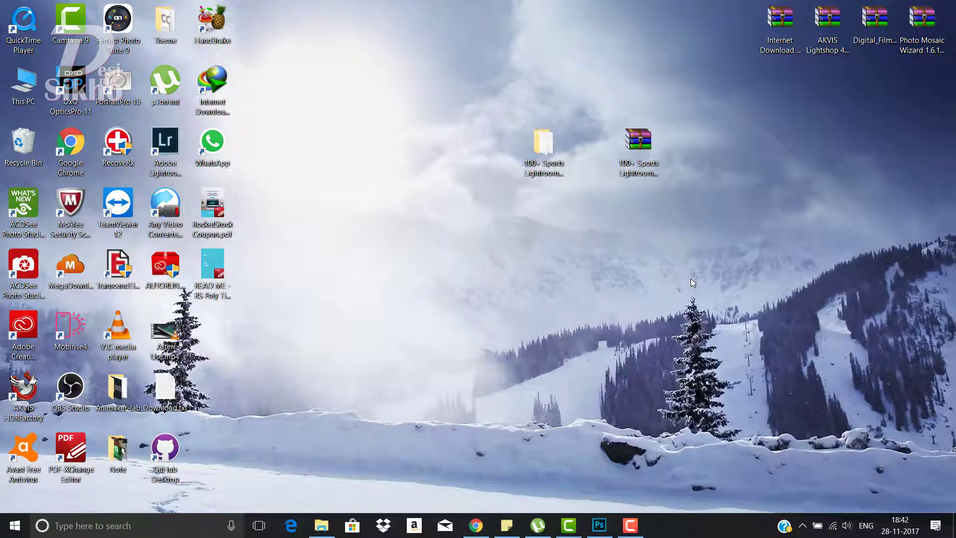
{"action": "right_click", "coordinate": [692, 279]}
{"action": "left_click", "coordinate": [697, 307]}
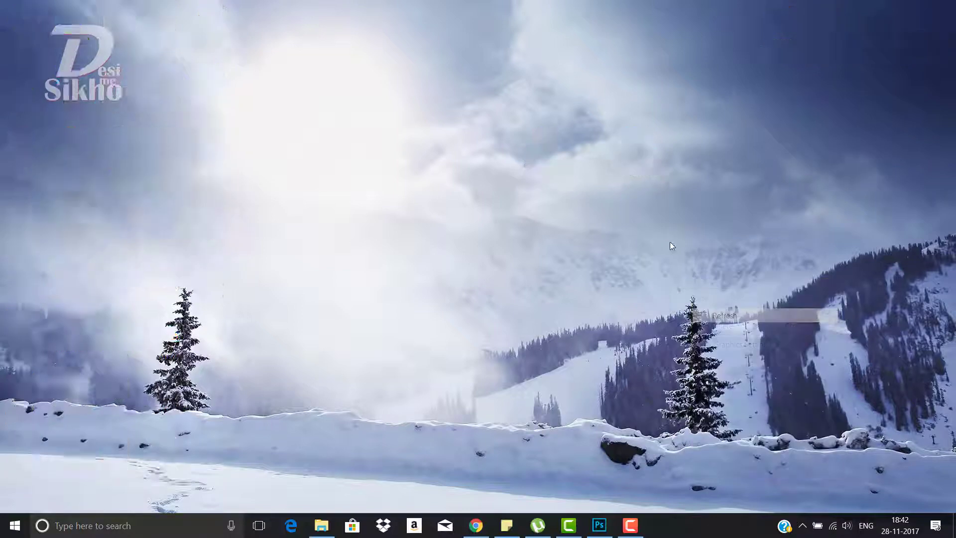
{"action": "right_click", "coordinate": [670, 241]}
{"action": "left_click", "coordinate": [694, 279]}
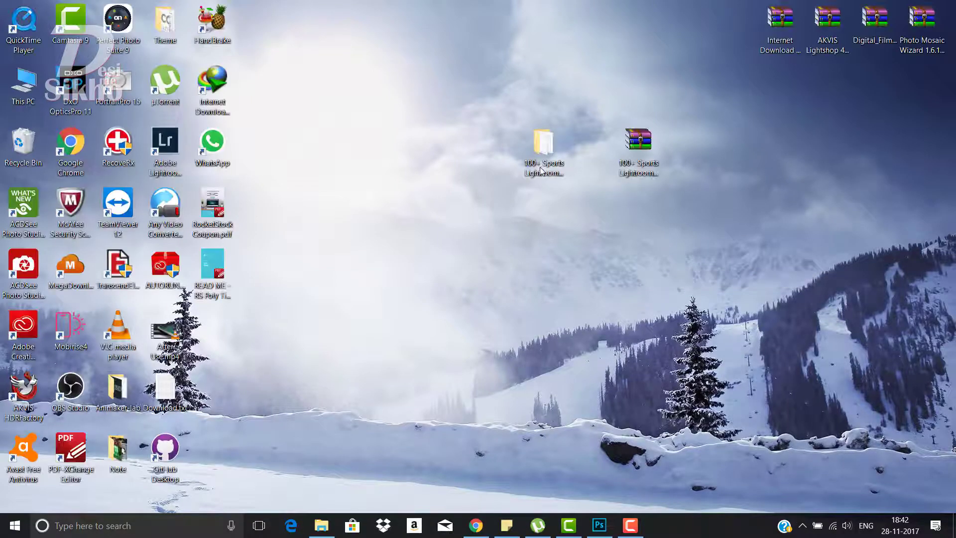
Step: Browse the 110 preset files inside the 100+ Sports Lightroom Presets folder, then close it
{"action": "double_click", "coordinate": [562, 167]}
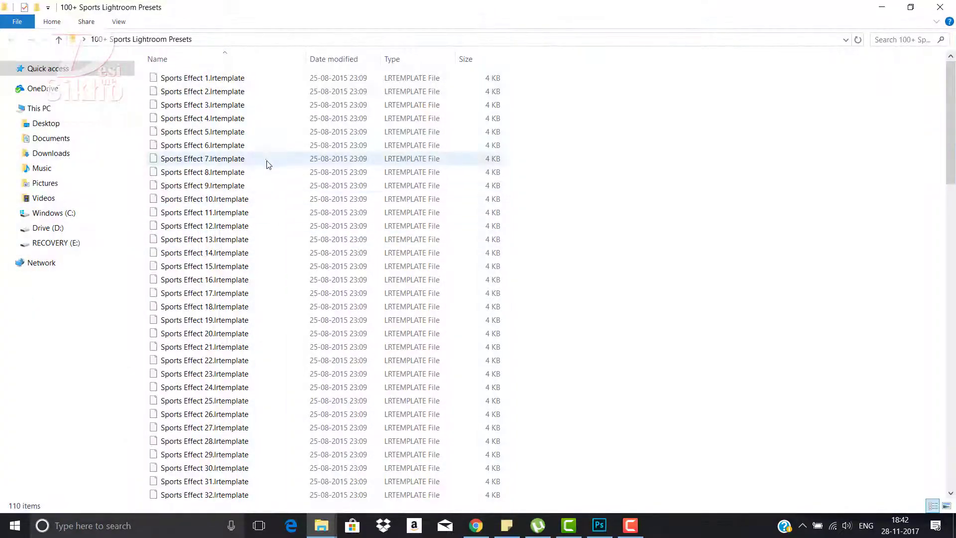
{"action": "scroll", "coordinate": [269, 185], "scroll_direction": "down", "scroll_amount": 6}
{"action": "scroll", "coordinate": [268, 185], "scroll_direction": "down", "scroll_amount": 3}
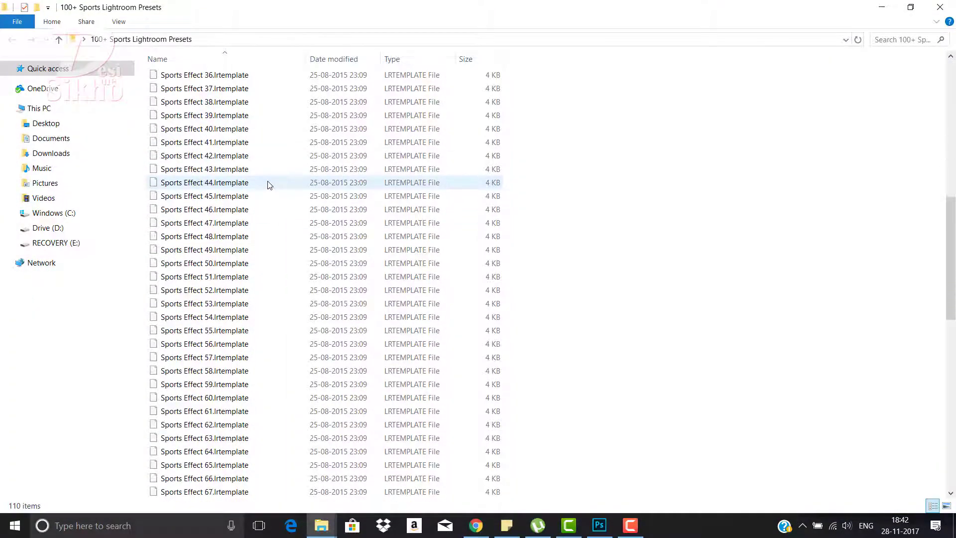
{"action": "key", "text": "ctrl+a"}
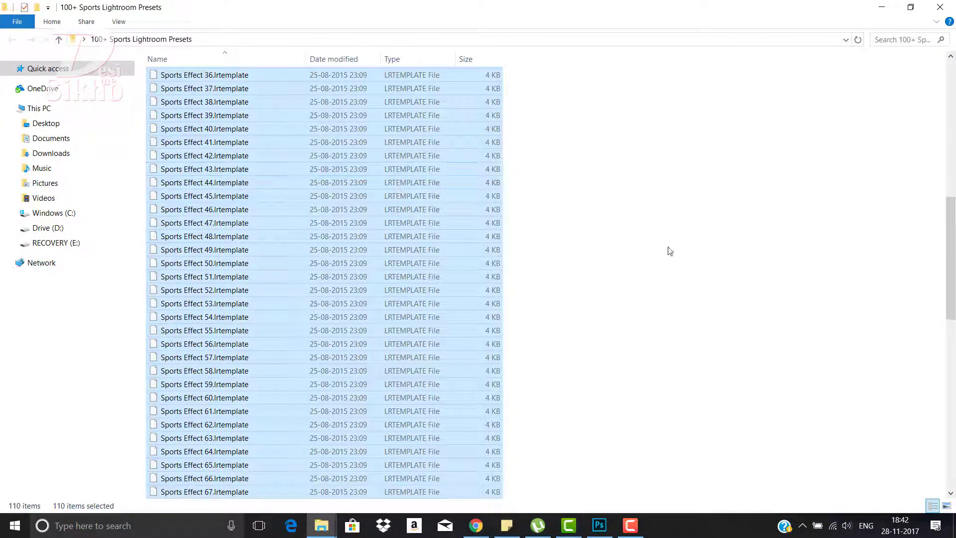
{"action": "left_click", "coordinate": [668, 248]}
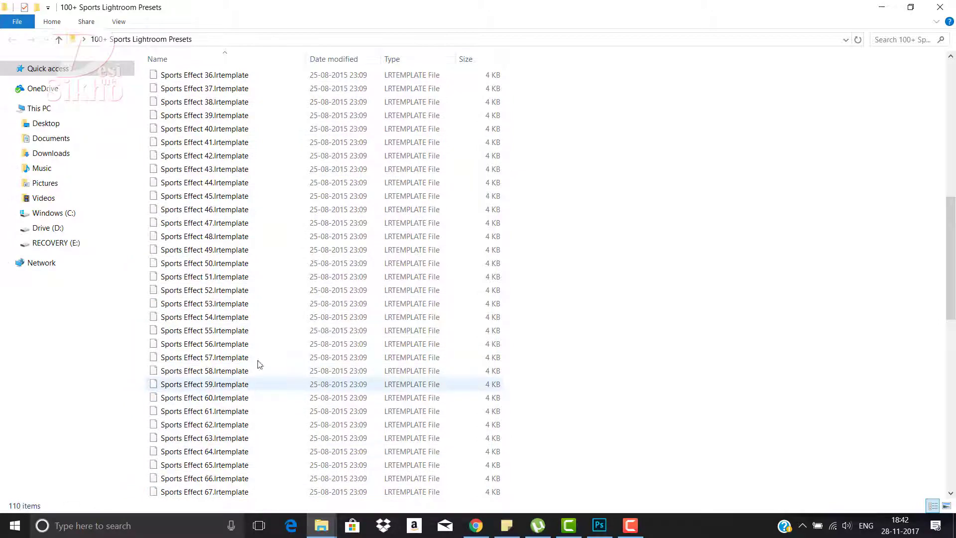
{"action": "left_click", "coordinate": [945, 14]}
Step: Move the presets zip back beside its folder and refresh the desktop
{"action": "right_click", "coordinate": [735, 239]}
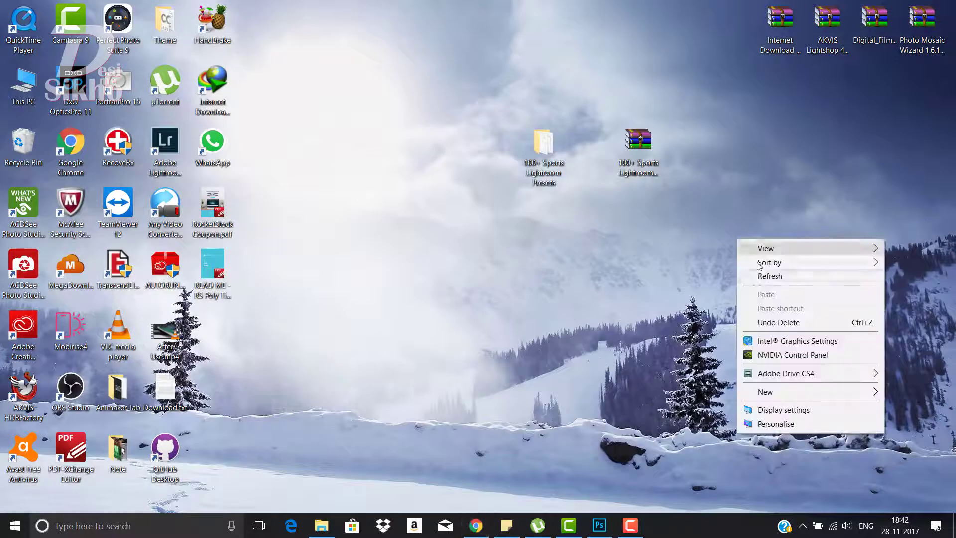
{"action": "left_click", "coordinate": [761, 275]}
{"action": "left_click_drag", "start_coordinate": [718, 238], "coordinate": [511, 134]}
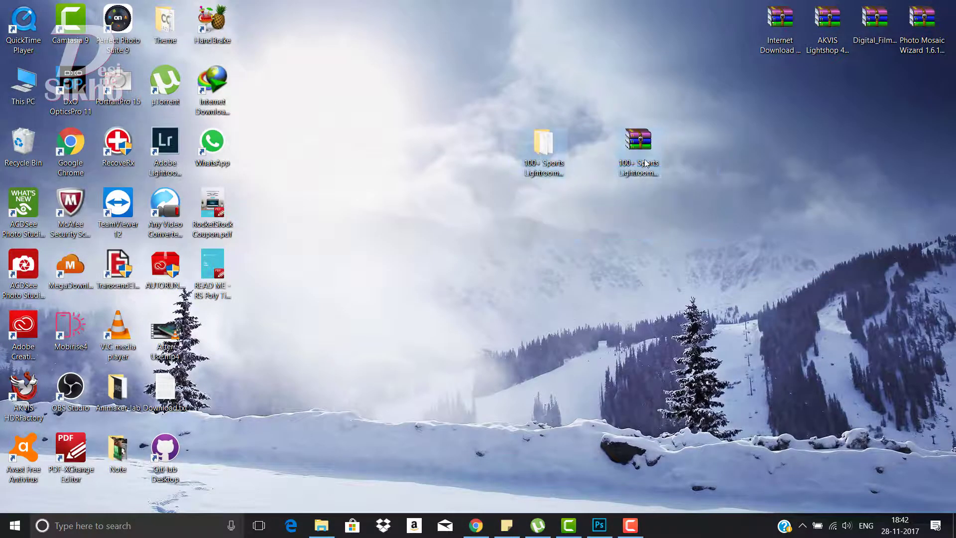
{"action": "left_click_drag", "start_coordinate": [644, 156], "coordinate": [597, 157]}
{"action": "right_click", "coordinate": [578, 251]}
{"action": "left_click", "coordinate": [605, 287]}
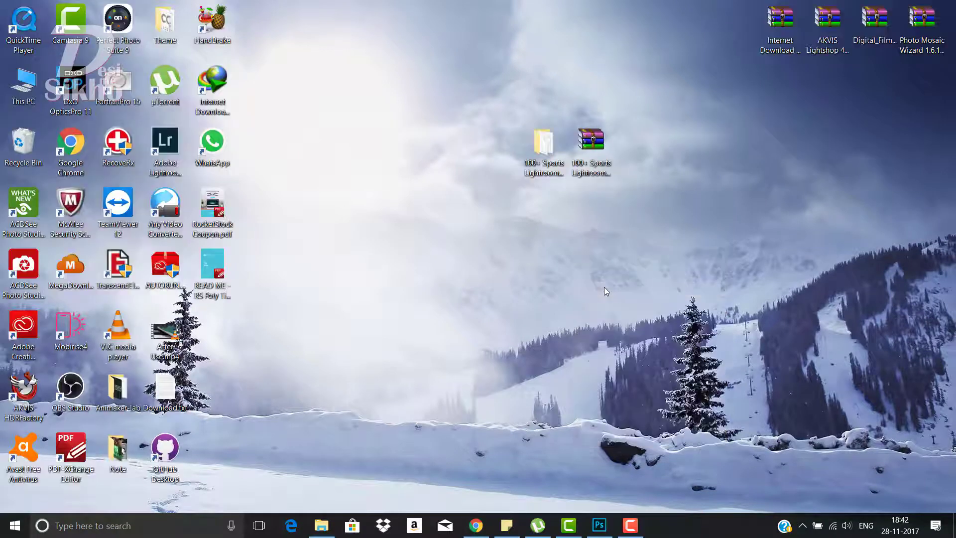
Step: Launch Lightroom Classic CC by searching 'lig' in the taskbar
{"action": "left_click", "coordinate": [149, 525]}
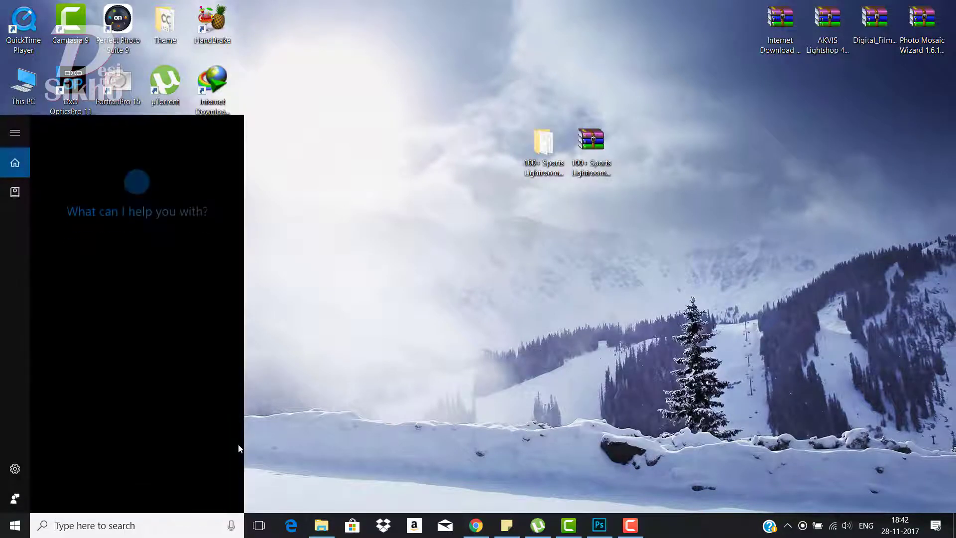
{"action": "type", "text": "lig"}
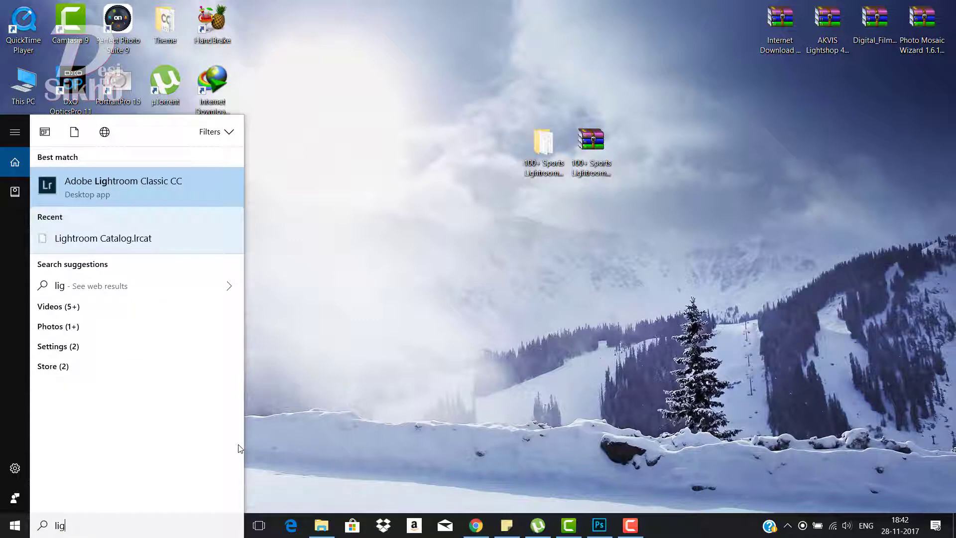
{"action": "left_click", "coordinate": [143, 187]}
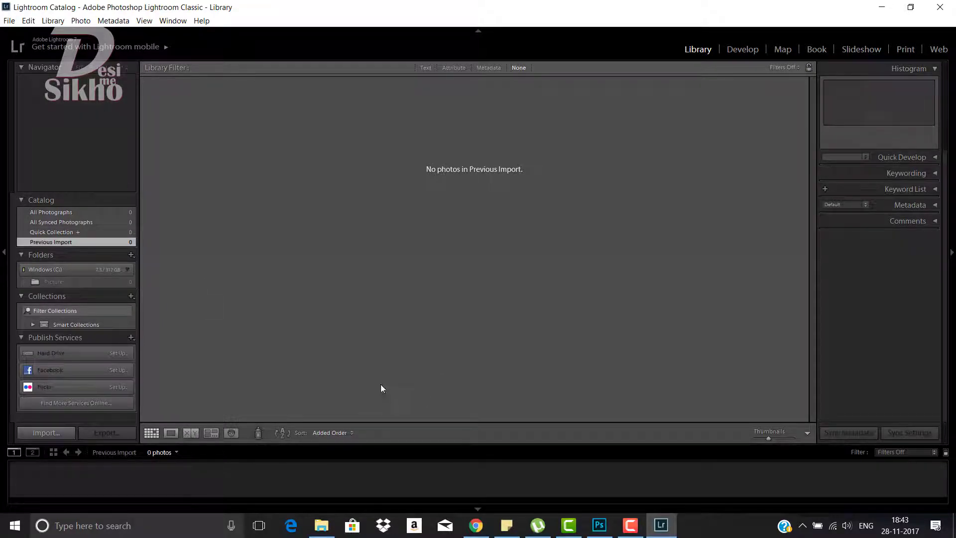
Step: Import the wedding-hands photo from the Pictures folder into the catalog
{"action": "left_click", "coordinate": [321, 525]}
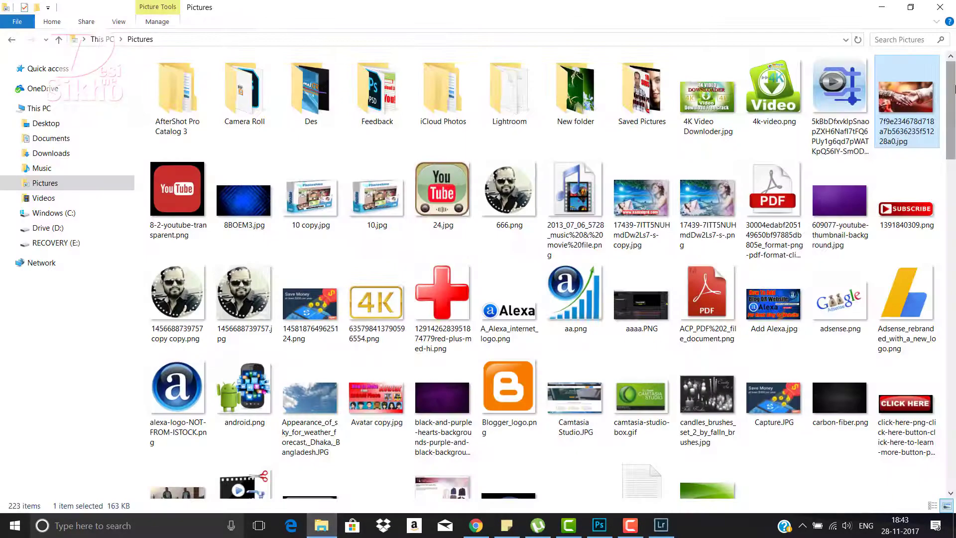
{"action": "left_click", "coordinate": [661, 526]}
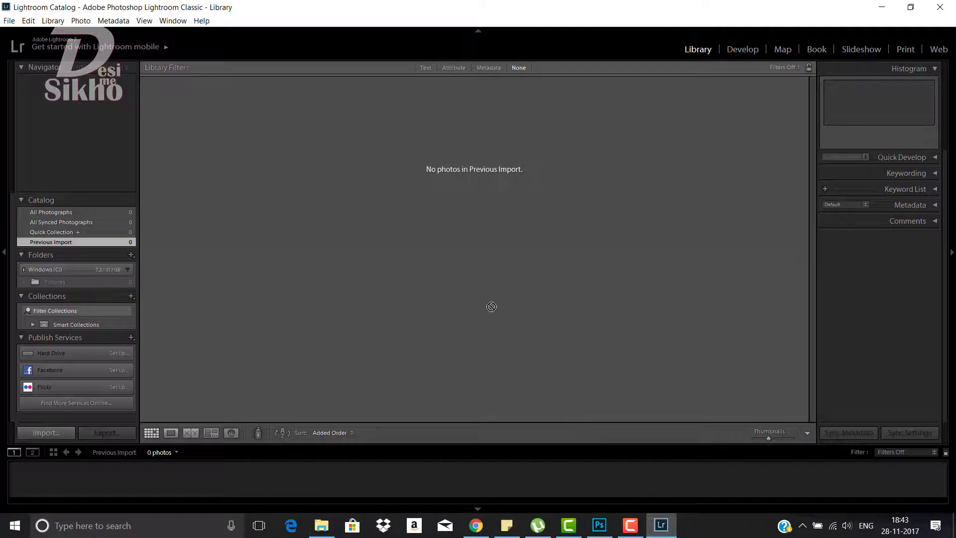
{"action": "key", "text": "ctrl+shift+i"}
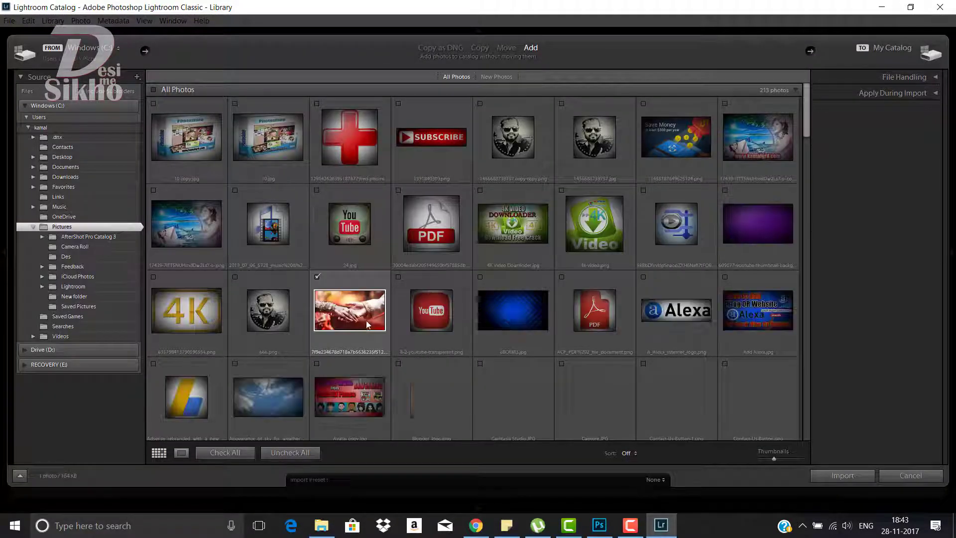
{"action": "double_click", "coordinate": [366, 321]}
{"action": "left_click", "coordinate": [847, 477]}
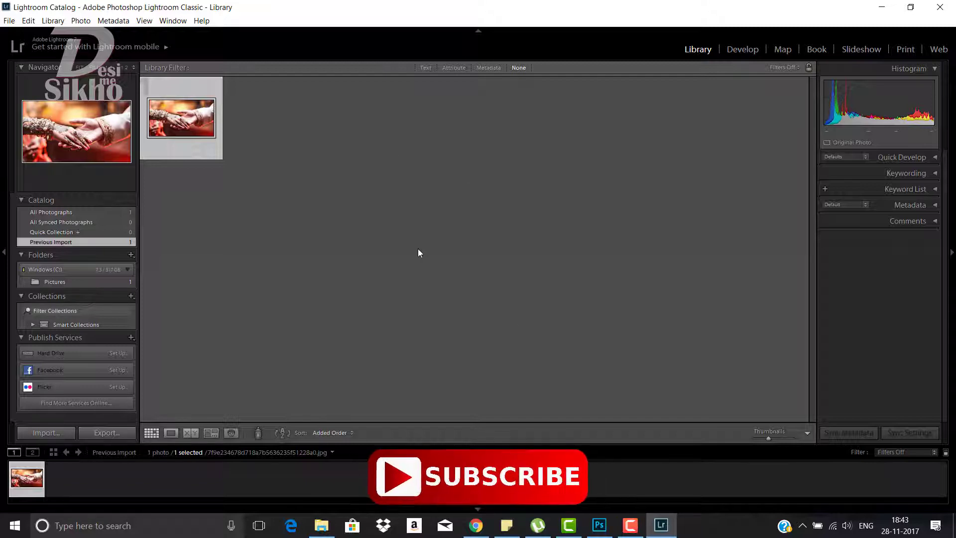
{"action": "left_click", "coordinate": [751, 53]}
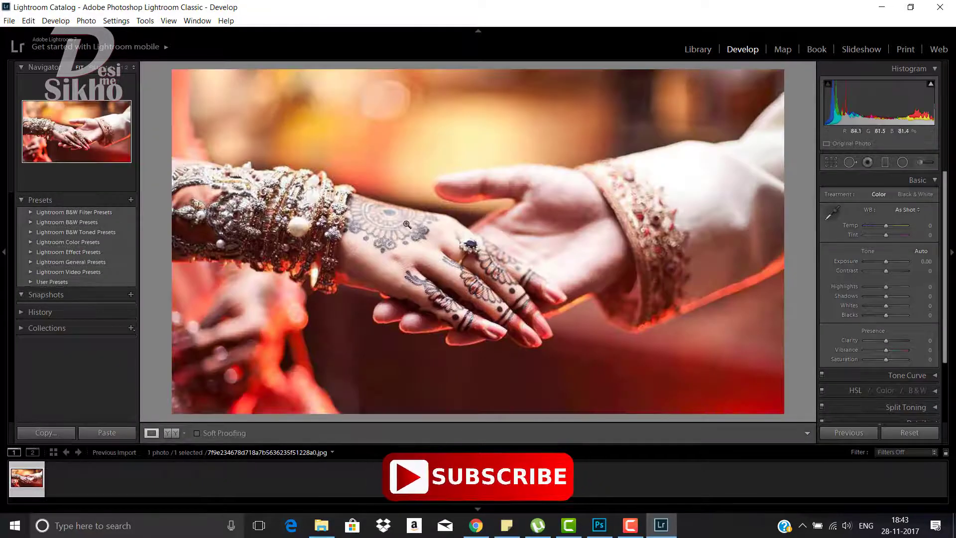
{"action": "left_click", "coordinate": [392, 162]}
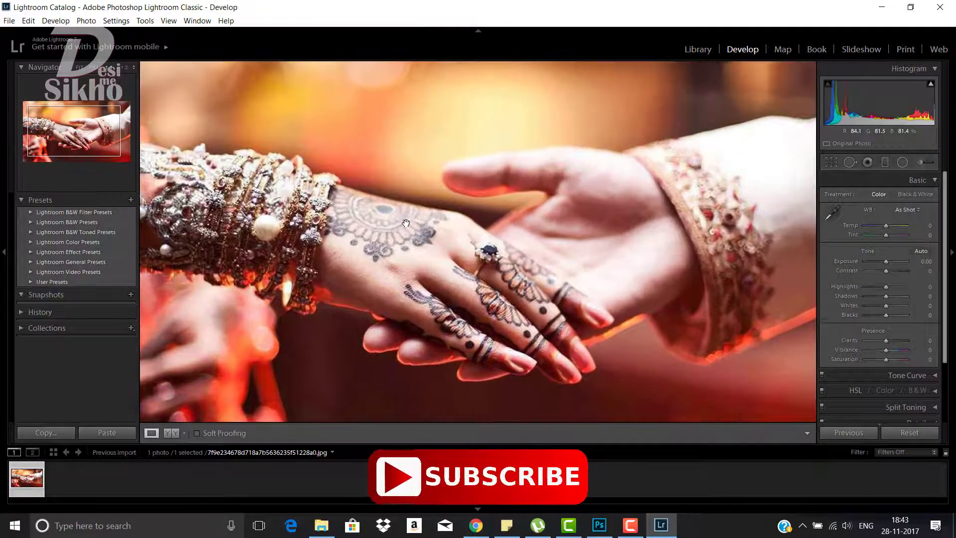
{"action": "left_click", "coordinate": [407, 224]}
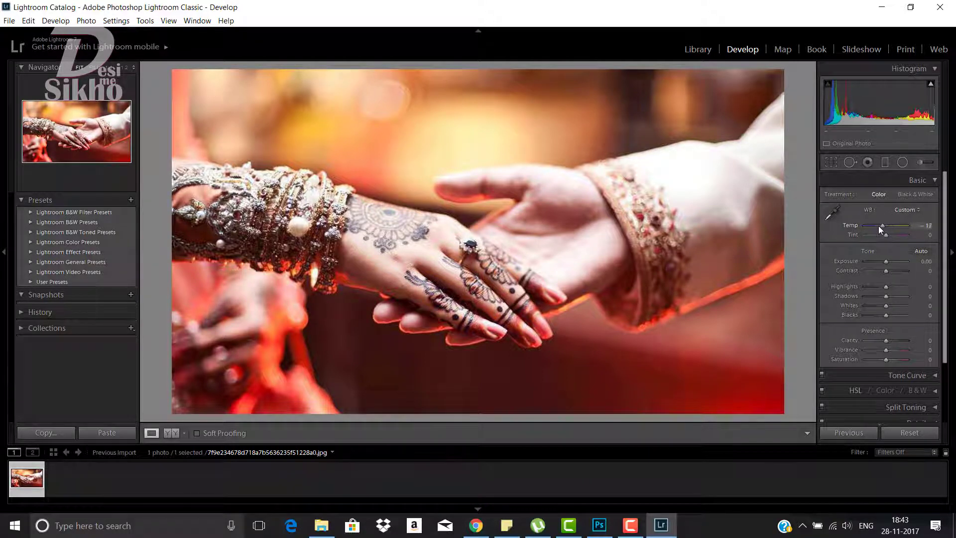
{"action": "left_click_drag", "start_coordinate": [886, 226], "coordinate": [883, 225]}
{"action": "left_click", "coordinate": [27, 213]}
{"action": "left_click", "coordinate": [31, 211]}
{"action": "left_click", "coordinate": [31, 222]}
{"action": "left_click", "coordinate": [31, 222]}
{"action": "left_click", "coordinate": [28, 232]}
{"action": "left_click", "coordinate": [28, 243]}
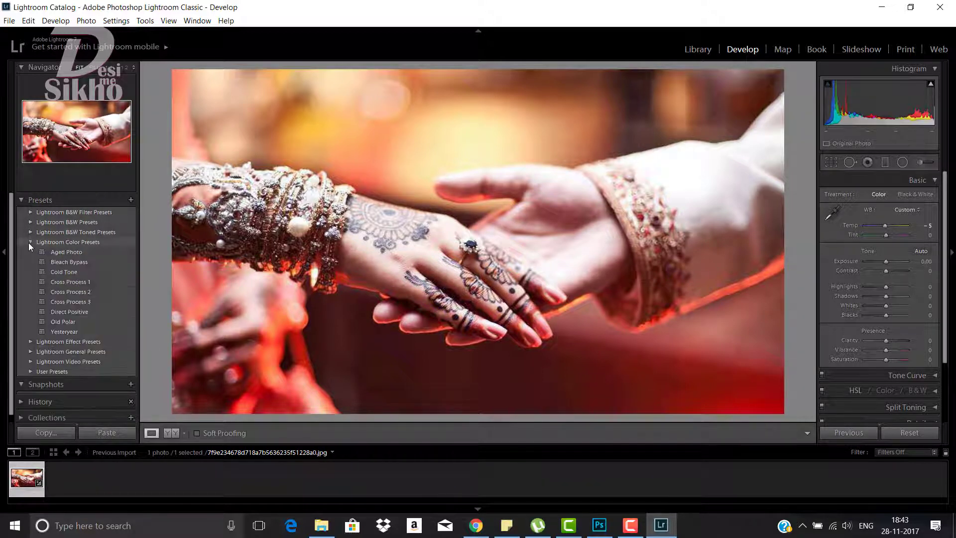
{"action": "left_click", "coordinate": [28, 242]}
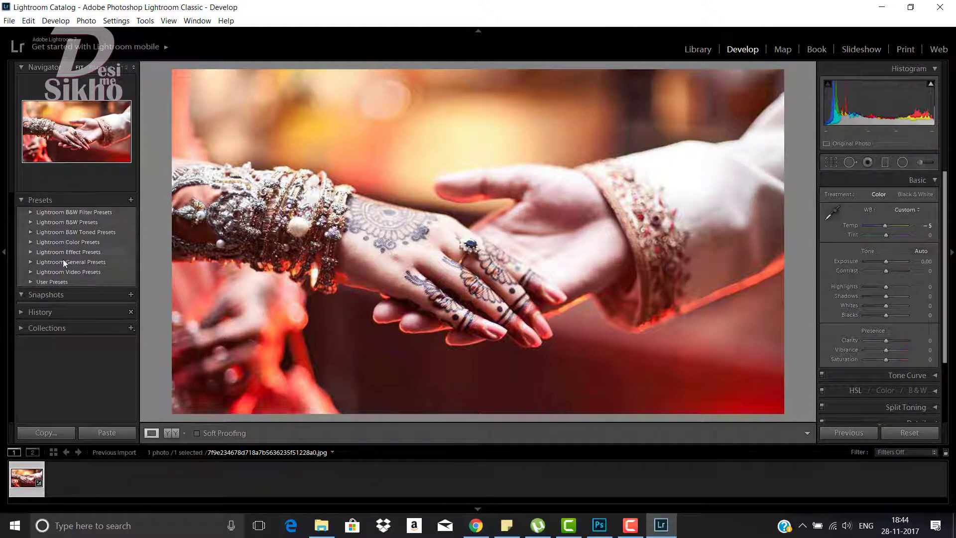
{"action": "left_click", "coordinate": [31, 253]}
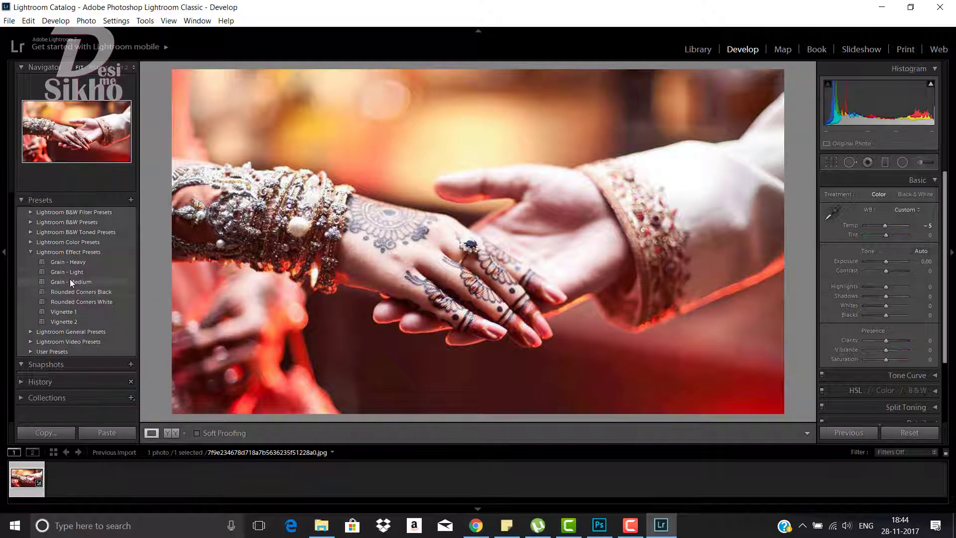
{"action": "left_click", "coordinate": [33, 253]}
{"action": "left_click", "coordinate": [30, 213]}
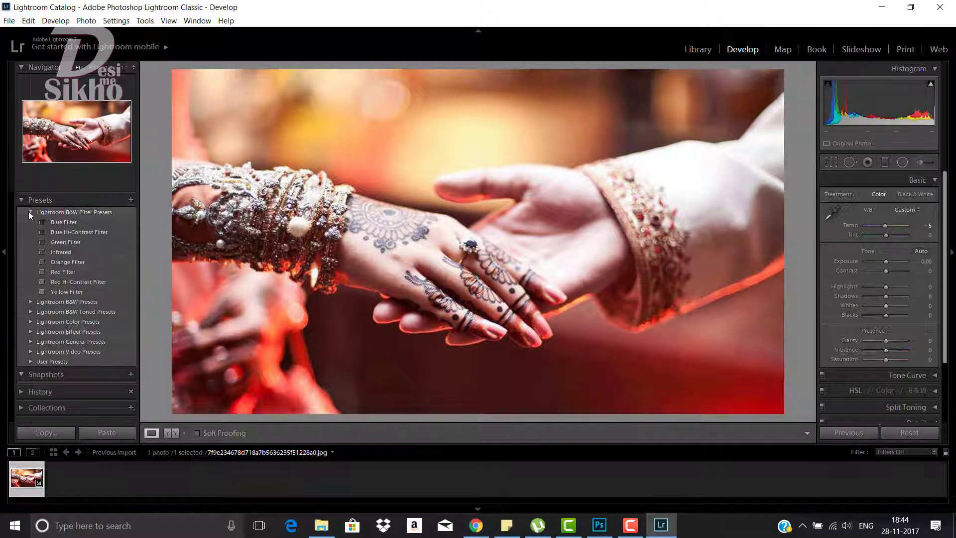
{"action": "left_click", "coordinate": [31, 212]}
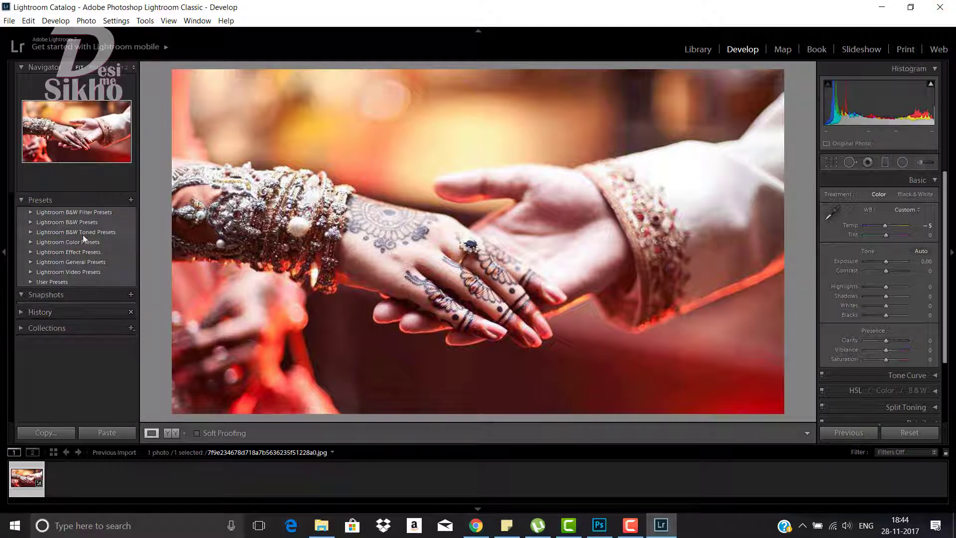
Step: Abandon a new preset folder, then open Edit > Preferences at the Presets tab
{"action": "right_click", "coordinate": [100, 240]}
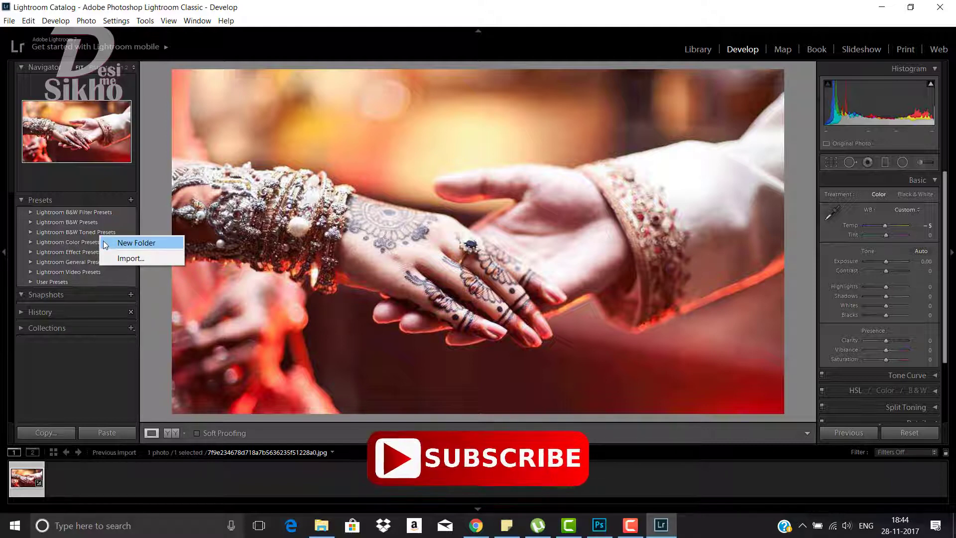
{"action": "left_click", "coordinate": [127, 243]}
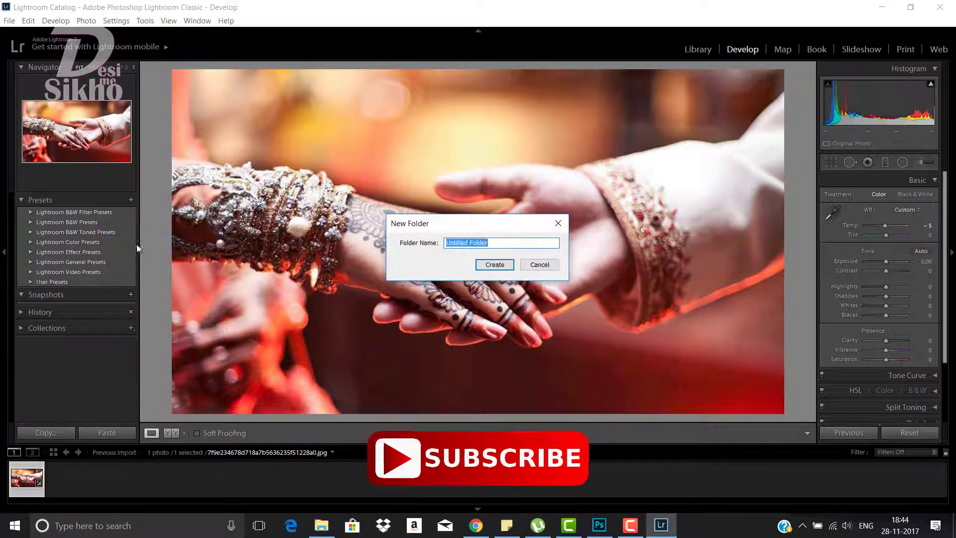
{"action": "key", "text": "Escape"}
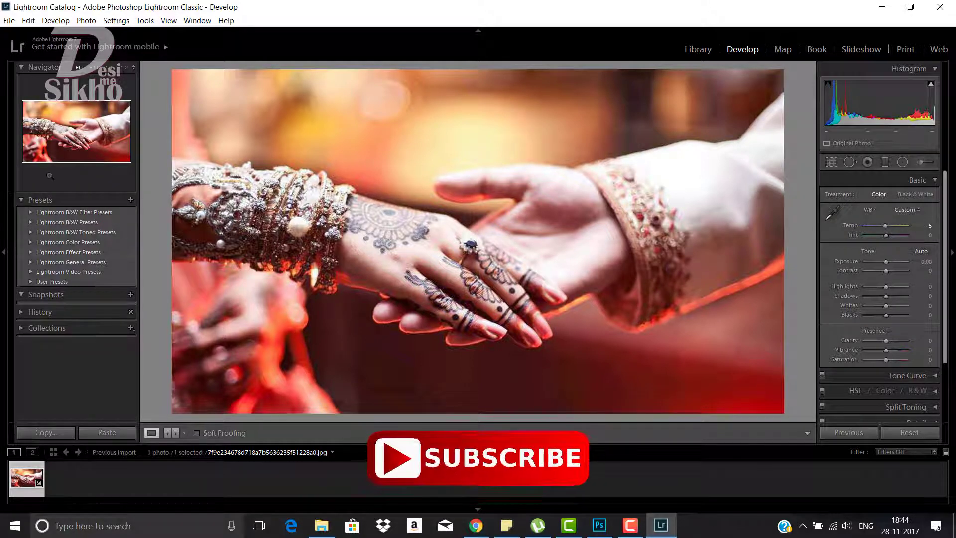
{"action": "left_click", "coordinate": [28, 20]}
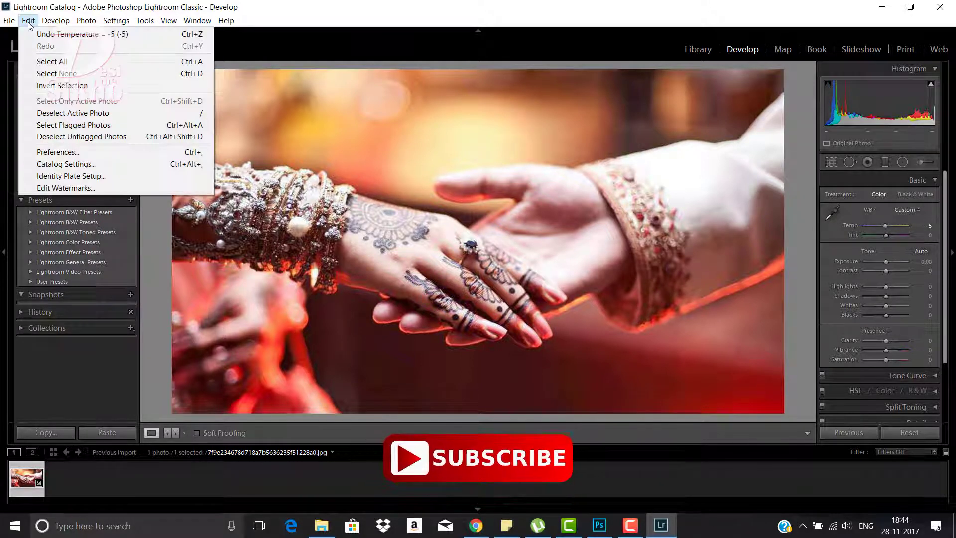
{"action": "left_click", "coordinate": [84, 153]}
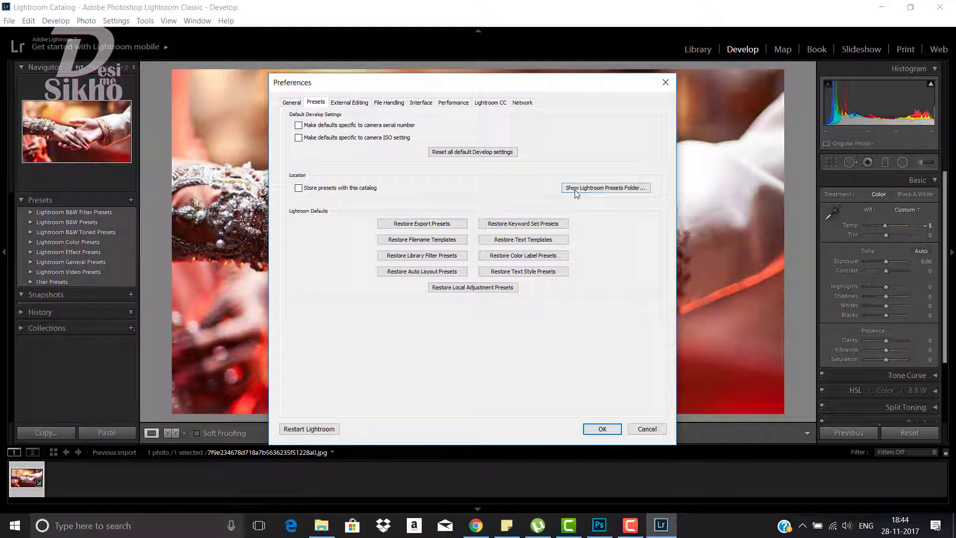
Step: Reveal the Lightroom > Develop Presets folder in Explorer, then switch to the Pictures window
{"action": "left_click", "coordinate": [630, 191]}
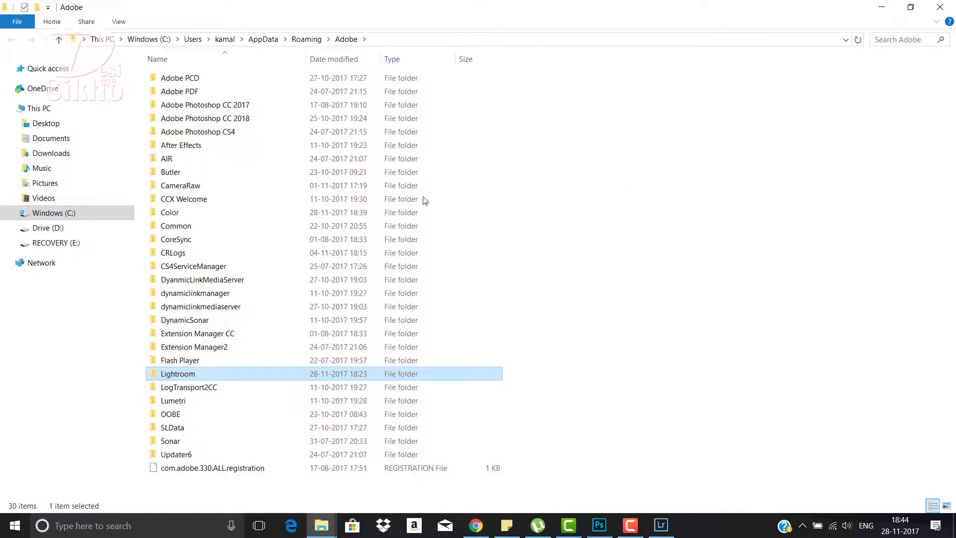
{"action": "double_click", "coordinate": [194, 375]}
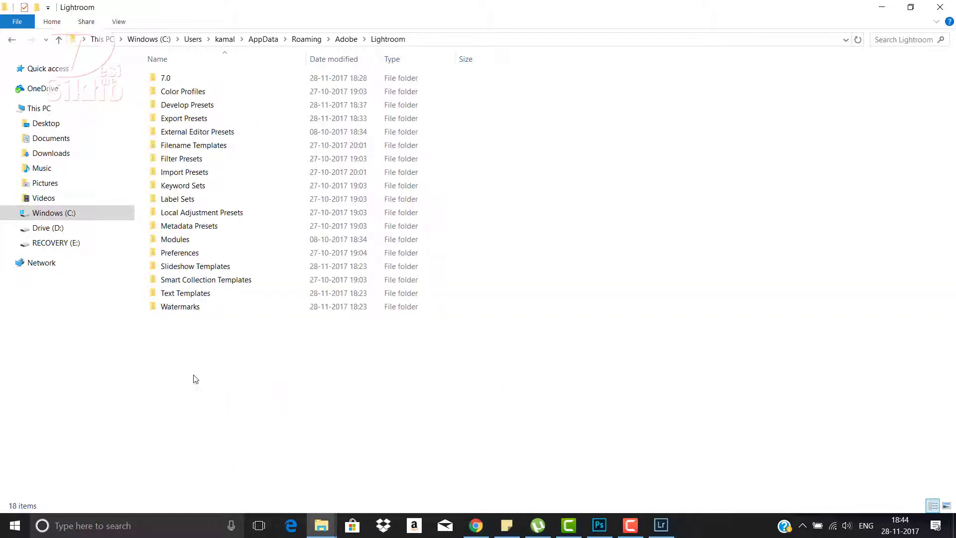
{"action": "double_click", "coordinate": [191, 105]}
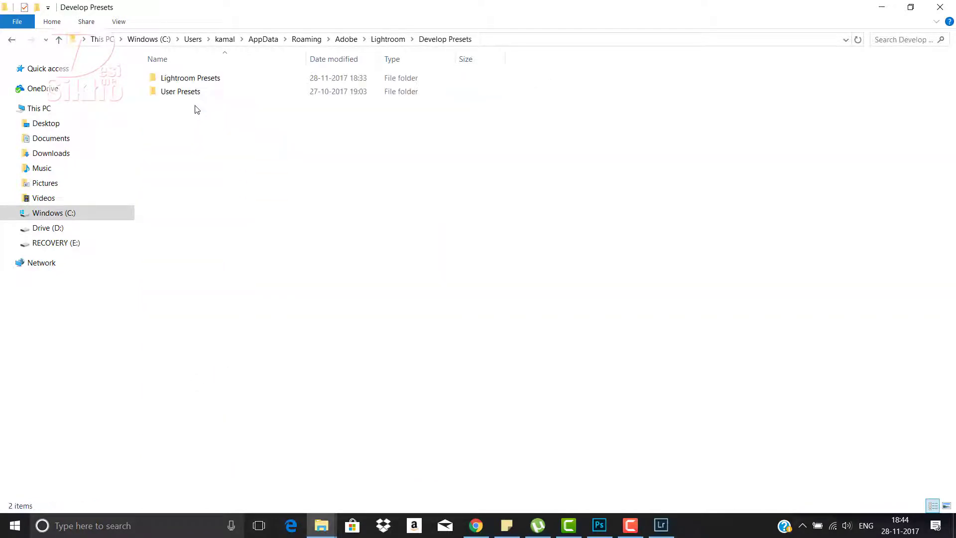
{"action": "key", "text": "super+Down"}
{"action": "left_click_drag", "start_coordinate": [573, 68], "coordinate": [466, 72]}
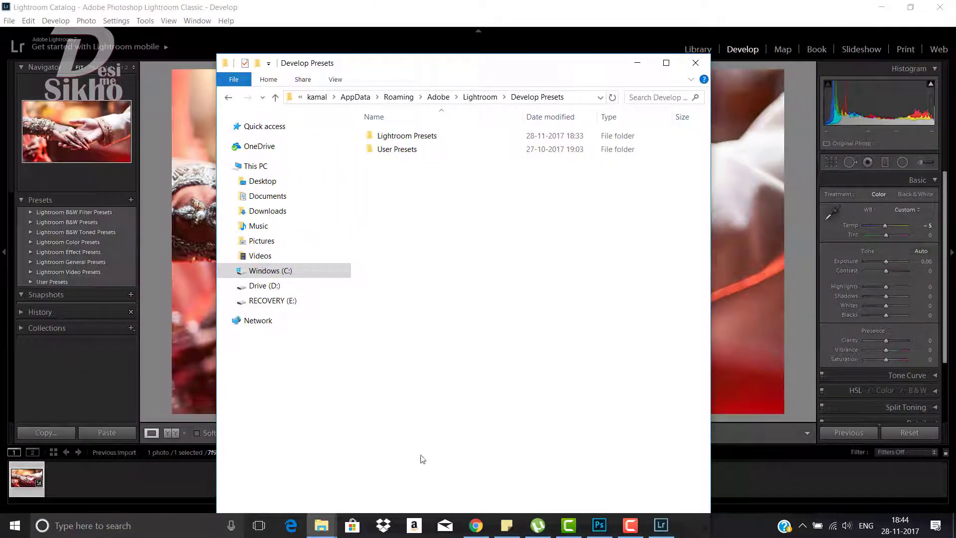
{"action": "left_click", "coordinate": [318, 527]}
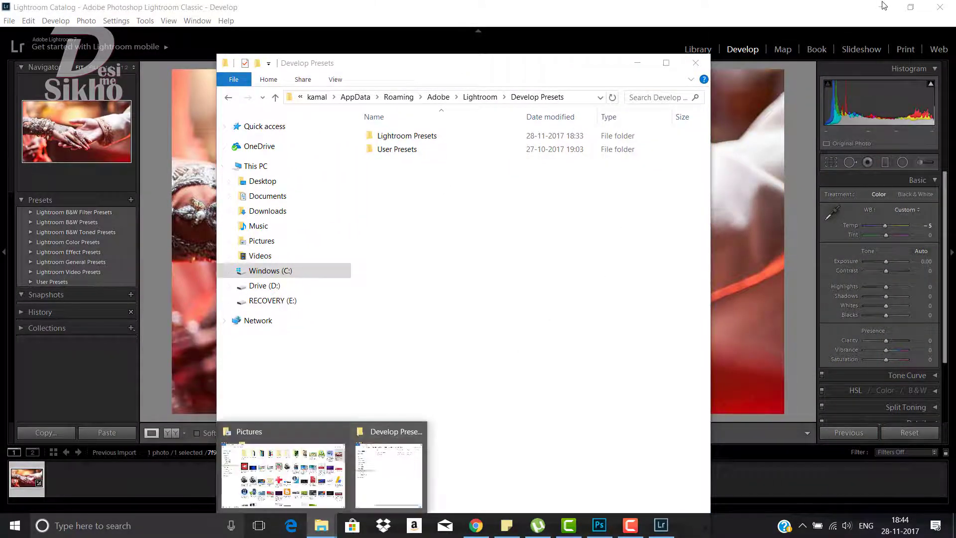
{"action": "left_click", "coordinate": [884, 6]}
Step: Copy the 100+ Sports Lightroom Presets folder from the Desktop folder
{"action": "left_click", "coordinate": [266, 475]}
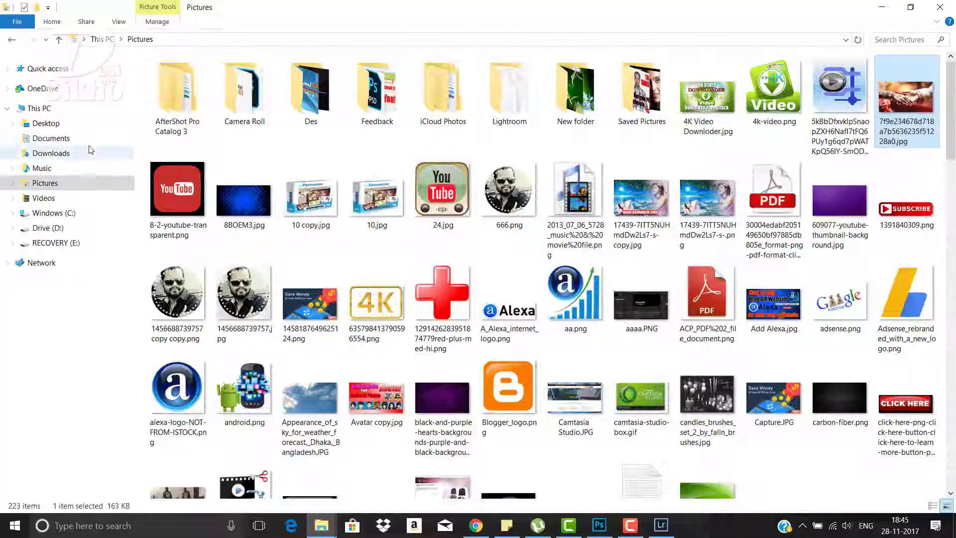
{"action": "left_click", "coordinate": [61, 129]}
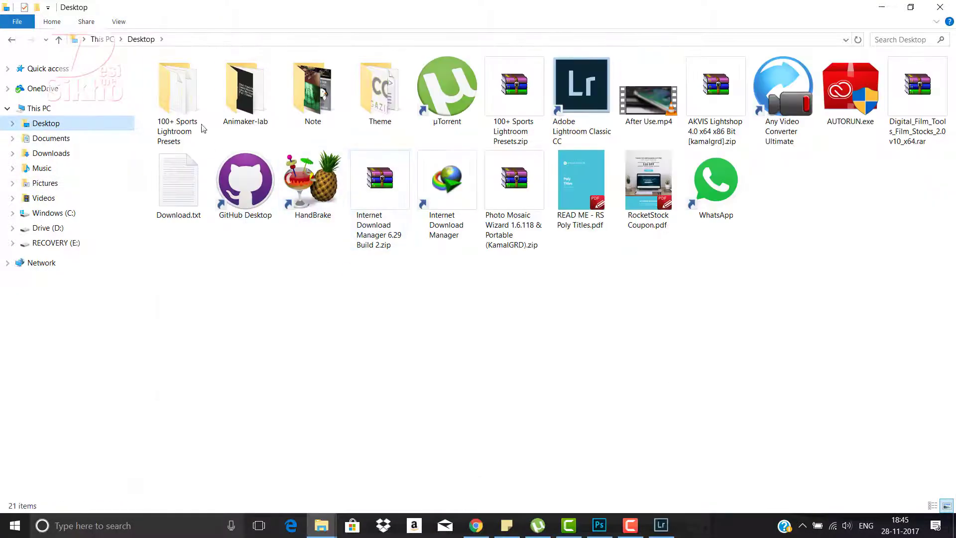
{"action": "left_click", "coordinate": [182, 124]}
{"action": "right_click", "coordinate": [181, 124]}
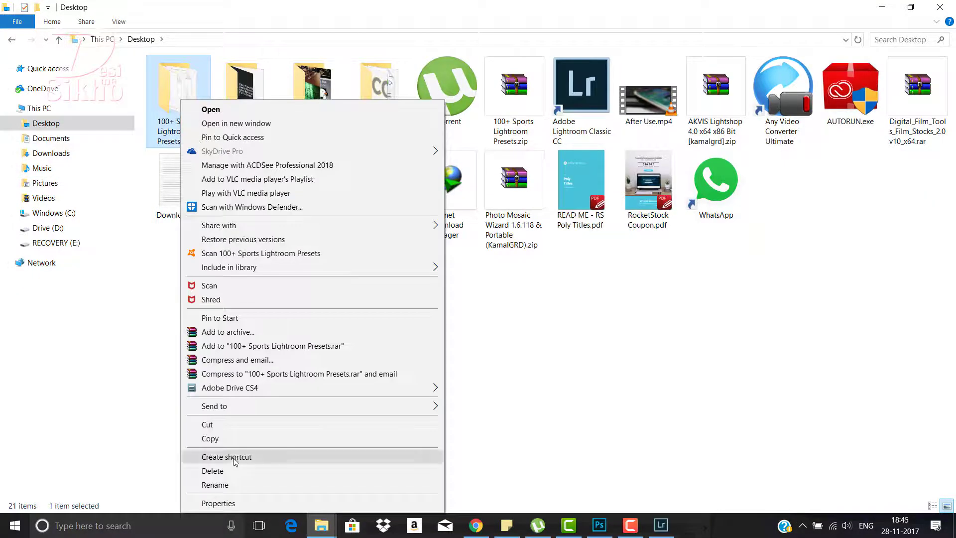
{"action": "left_click", "coordinate": [214, 439]}
{"action": "right_click", "coordinate": [181, 137]}
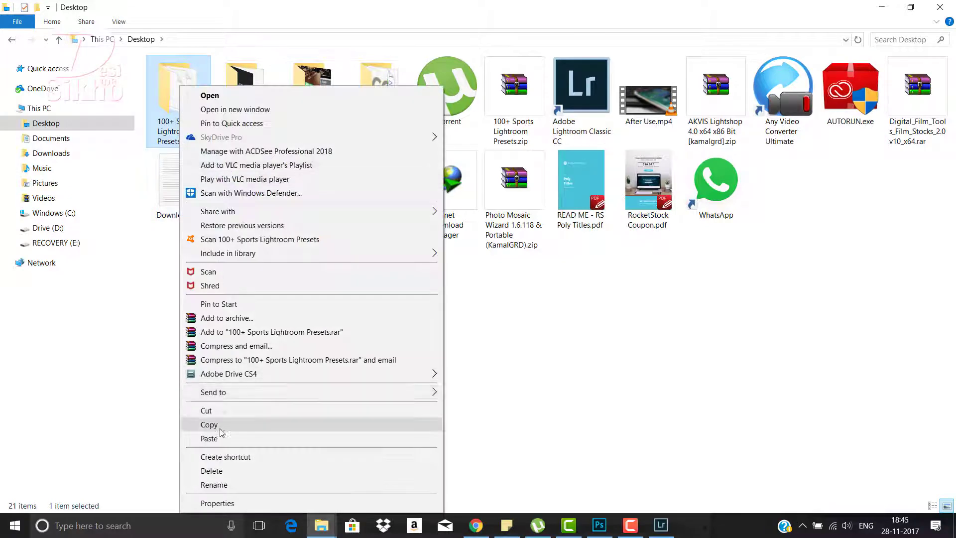
{"action": "left_click", "coordinate": [219, 426]}
Step: Paste the presets folder into the Develop Presets folder
{"action": "mouse_move", "coordinate": [322, 526]}
{"action": "left_click", "coordinate": [398, 463]}
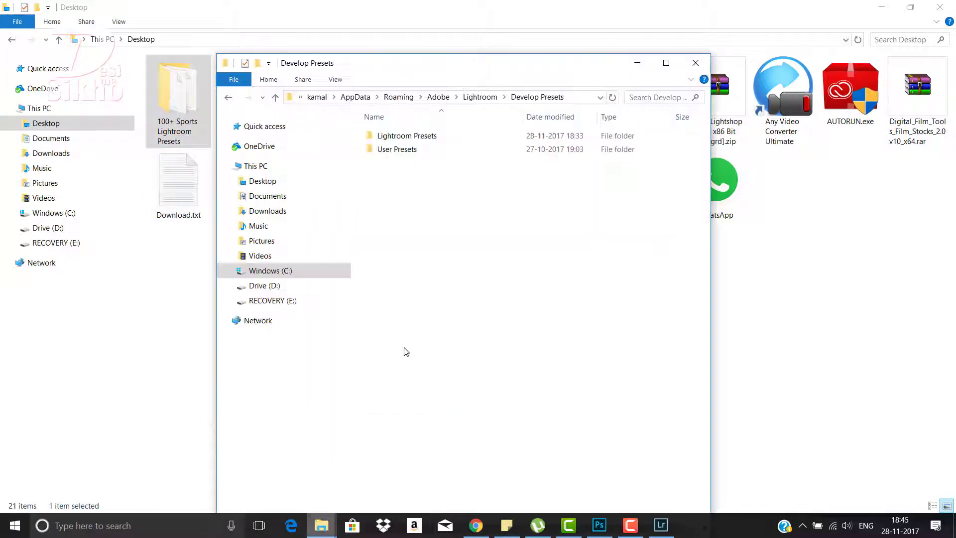
{"action": "left_click", "coordinate": [882, 7]}
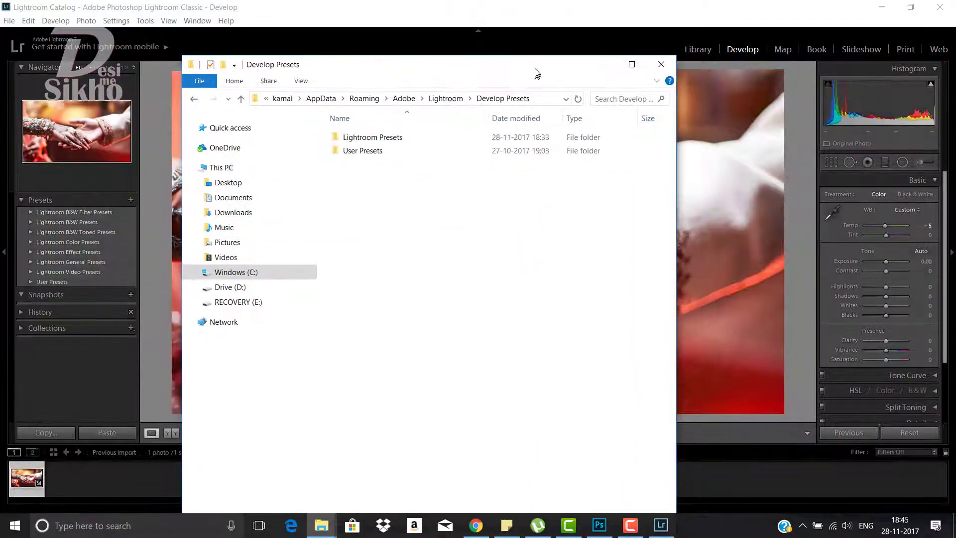
{"action": "left_click_drag", "start_coordinate": [537, 74], "coordinate": [537, 71]}
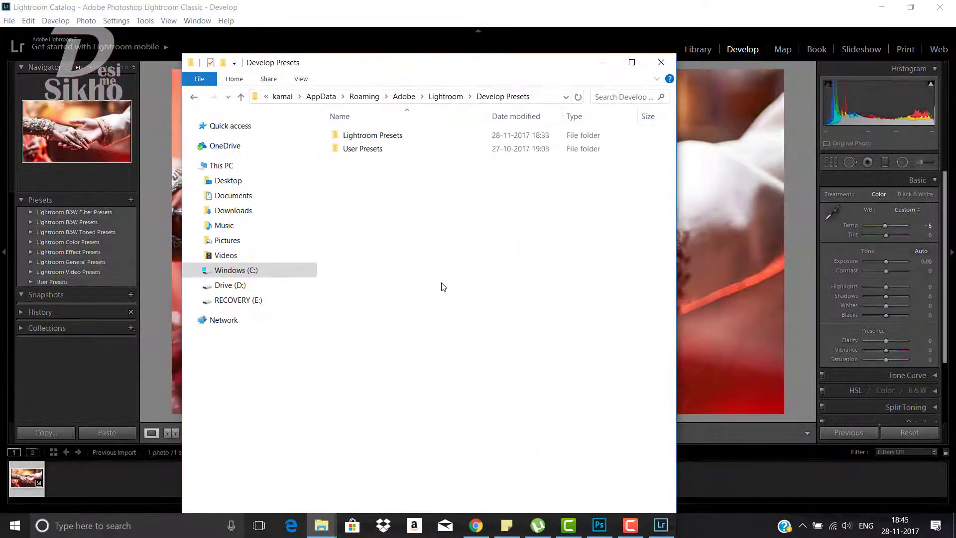
{"action": "right_click", "coordinate": [469, 229]}
{"action": "left_click", "coordinate": [497, 315]}
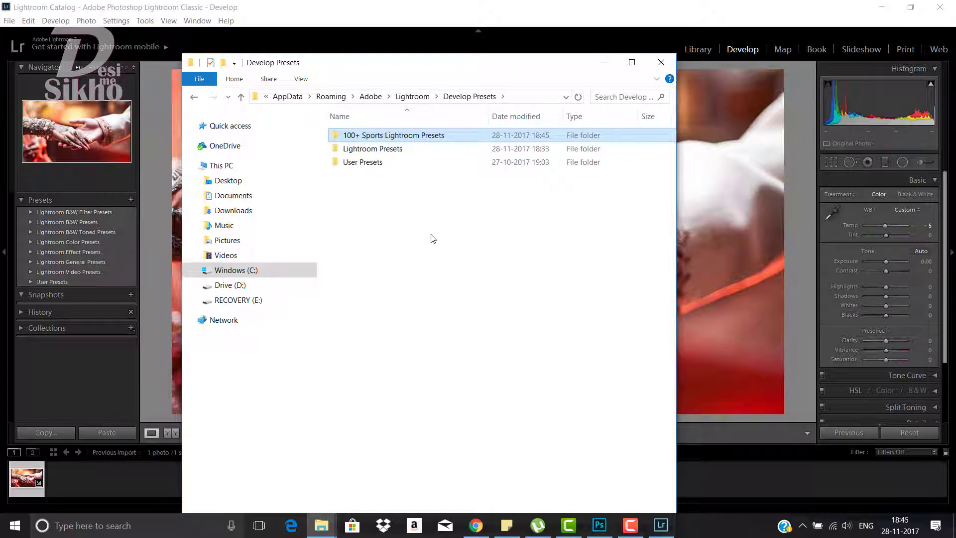
Step: Close Explorer and Preferences, toggle Library and Develop, then quit, skipping the catalog backup
{"action": "left_click", "coordinate": [661, 62]}
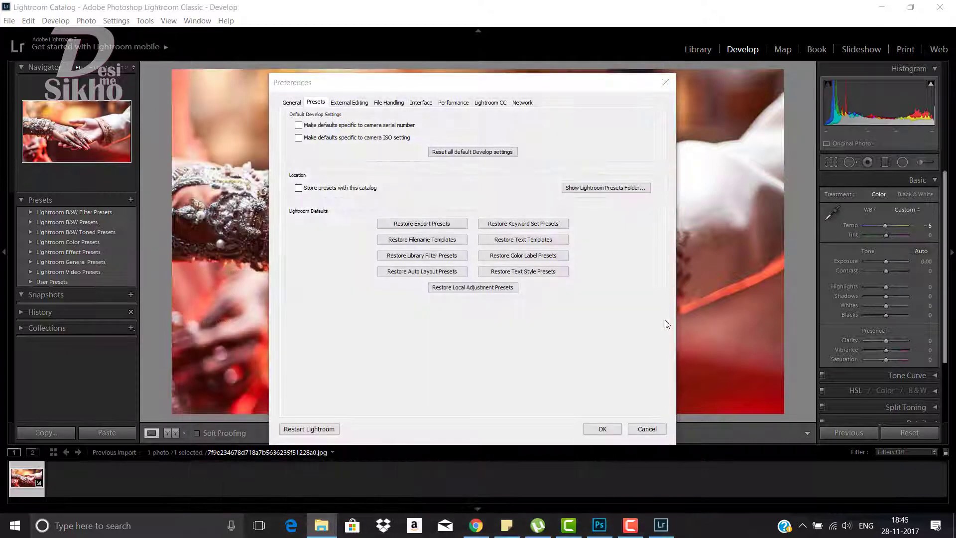
{"action": "left_click", "coordinate": [602, 429]}
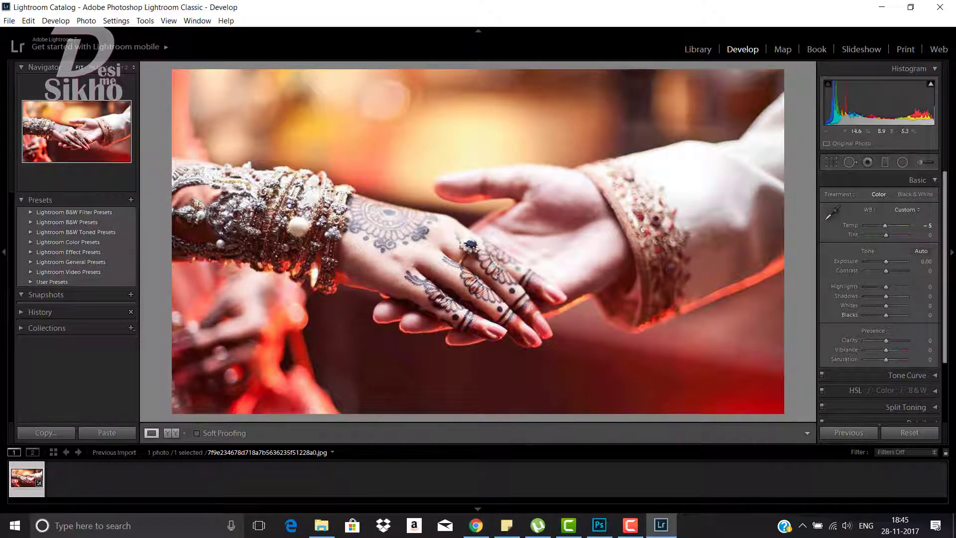
{"action": "left_click", "coordinate": [702, 49]}
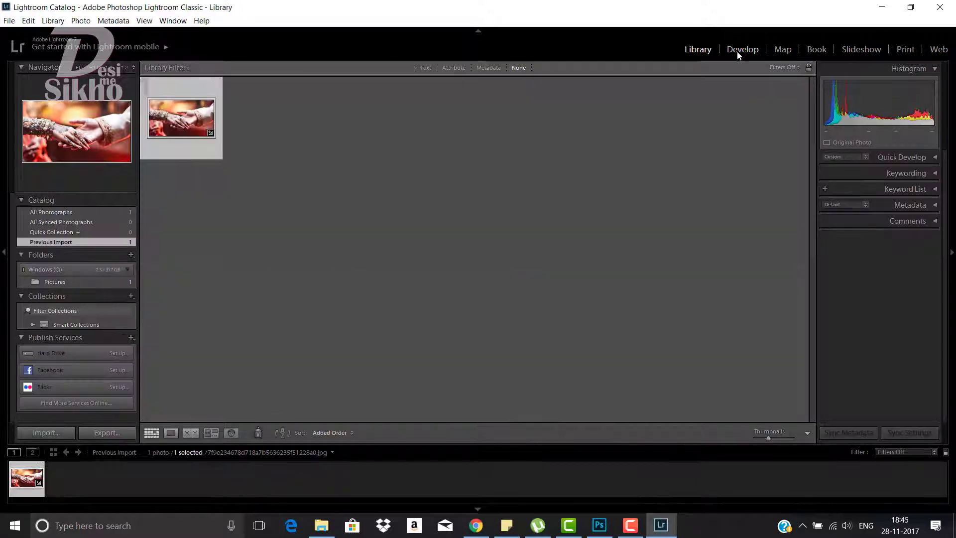
{"action": "left_click", "coordinate": [738, 52]}
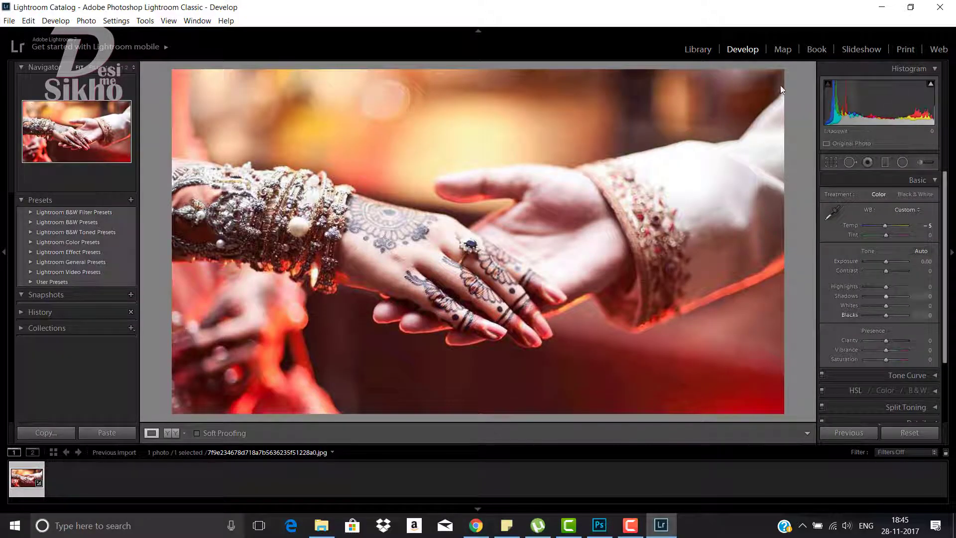
{"action": "left_click", "coordinate": [697, 51]}
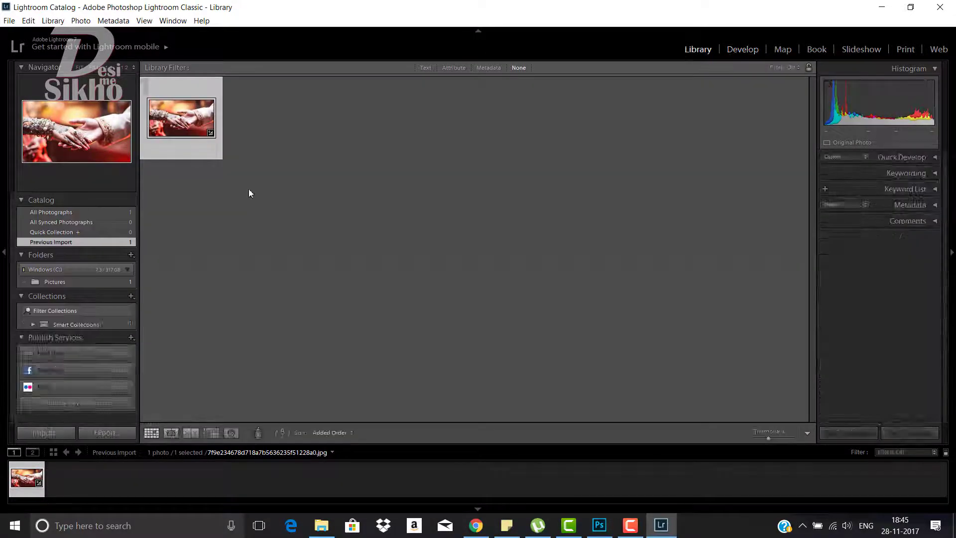
{"action": "left_click", "coordinate": [740, 50]}
{"action": "left_click", "coordinate": [950, 8]}
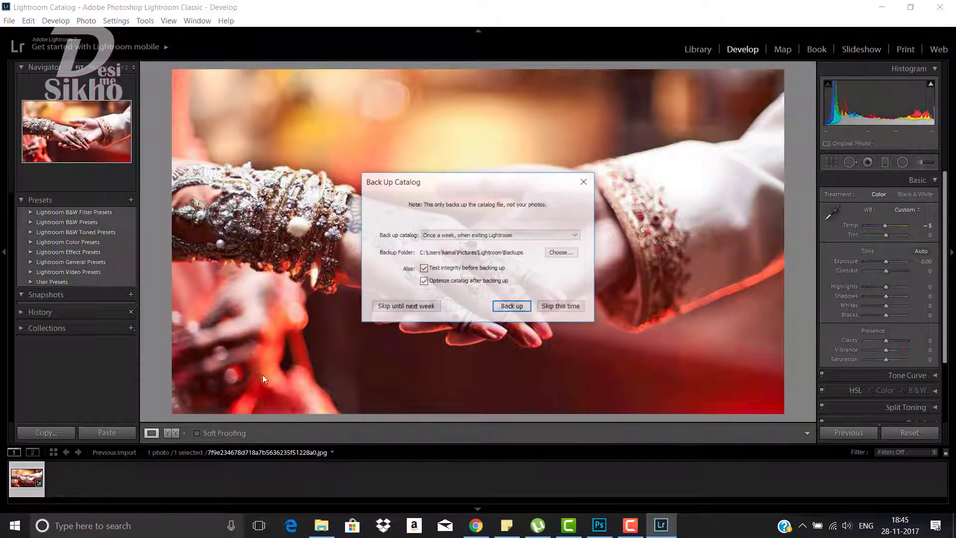
{"action": "left_click", "coordinate": [558, 306]}
Step: Relaunch Lightroom Classic CC by searching 'ligh' in the taskbar
{"action": "left_click", "coordinate": [175, 525]}
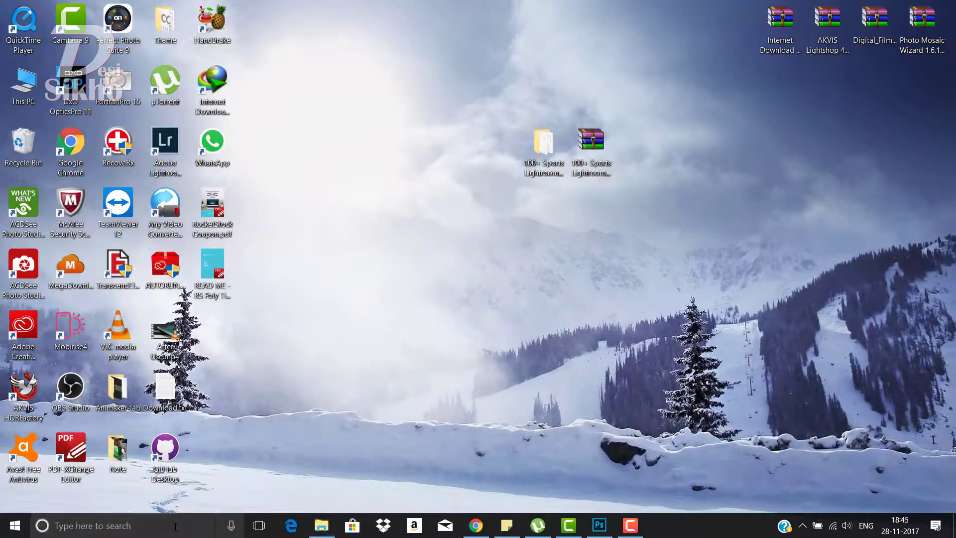
{"action": "type", "text": "l"}
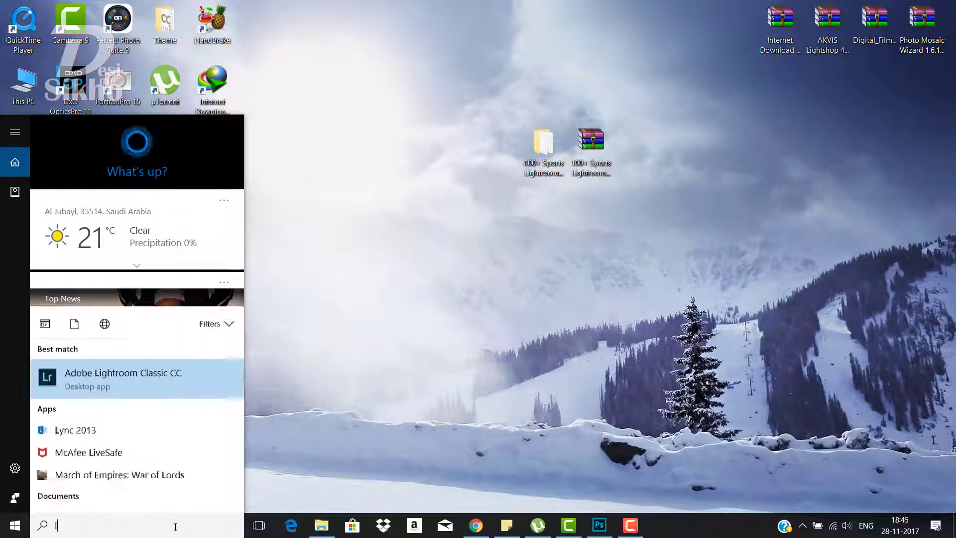
{"action": "type", "text": "igh"}
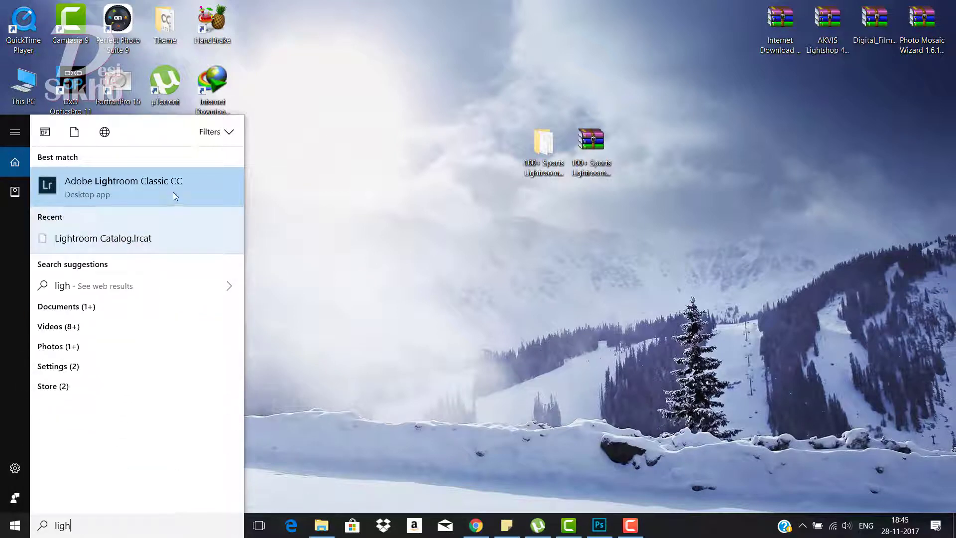
{"action": "left_click", "coordinate": [172, 192]}
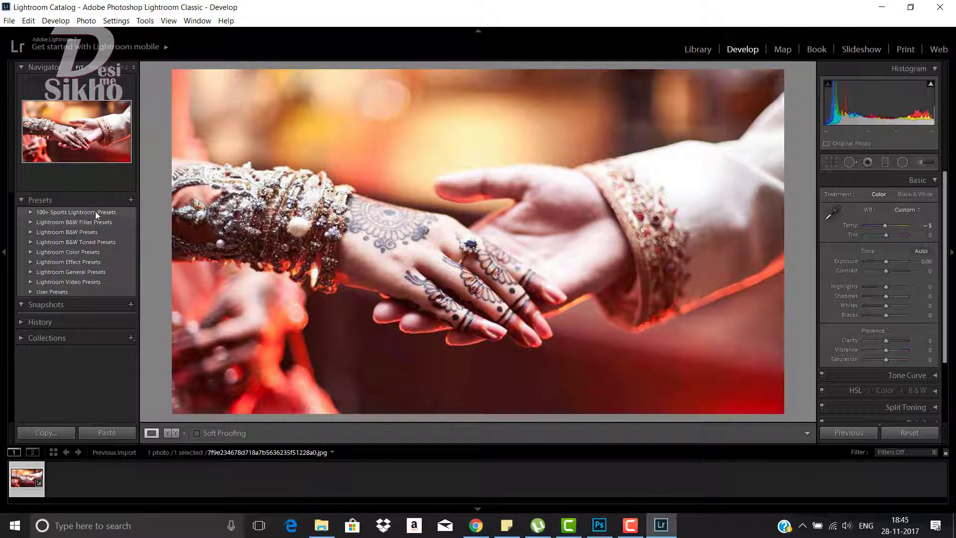
Step: Expand the 100+ Sports Lightroom Presets group, scroll its Sports Effect presets, then collapse it
{"action": "left_click", "coordinate": [30, 213]}
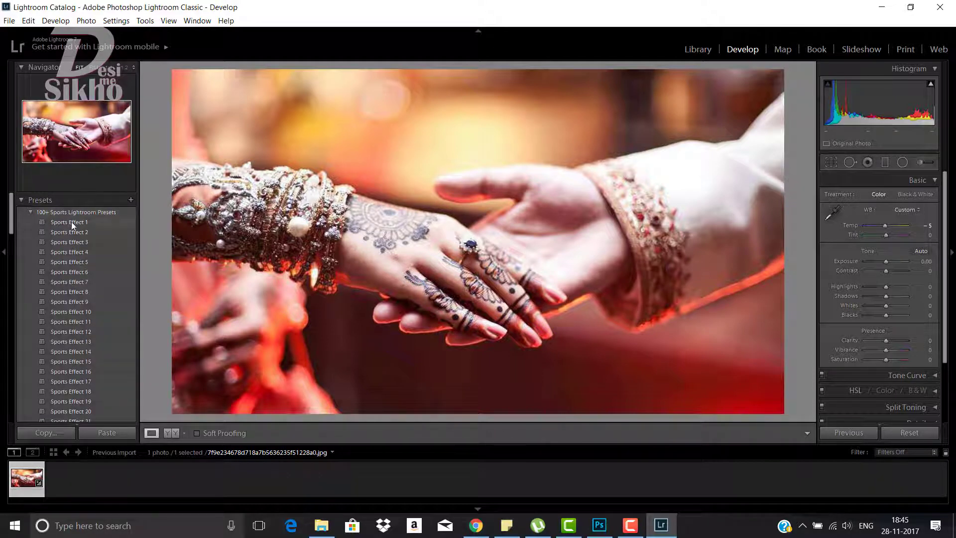
{"action": "scroll", "coordinate": [81, 274], "scroll_direction": "down", "scroll_amount": 5}
{"action": "scroll", "coordinate": [81, 299], "scroll_direction": "down", "scroll_amount": 5}
{"action": "scroll", "coordinate": [80, 349], "scroll_direction": "down", "scroll_amount": 10}
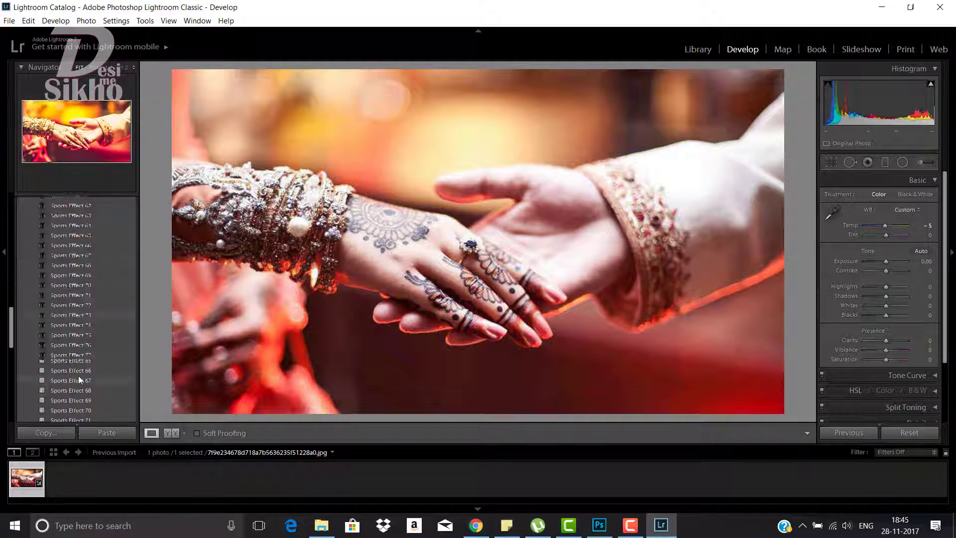
{"action": "scroll", "coordinate": [79, 375], "scroll_direction": "down", "scroll_amount": 10}
{"action": "scroll", "coordinate": [84, 323], "scroll_direction": "up", "scroll_amount": 20}
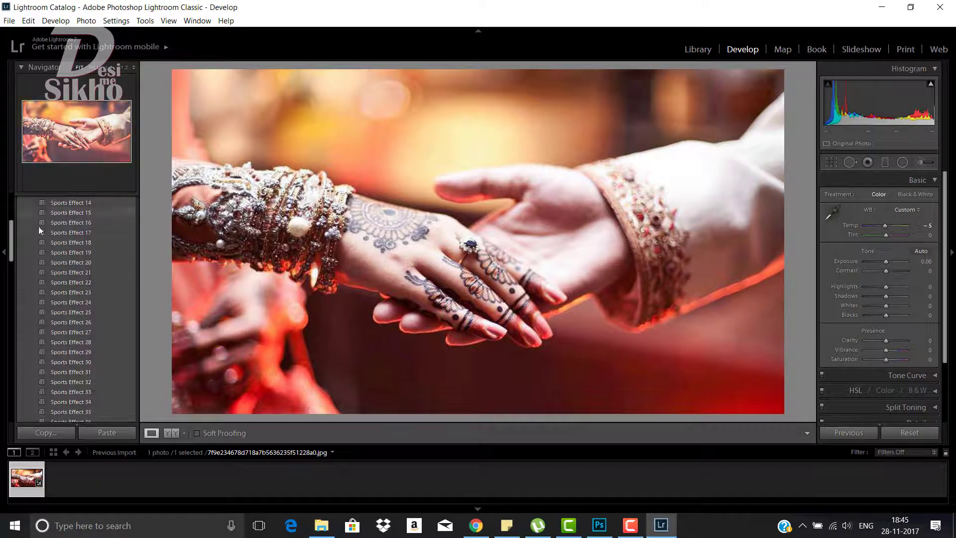
{"action": "scroll", "coordinate": [35, 226], "scroll_direction": "up", "scroll_amount": 5}
{"action": "left_click", "coordinate": [31, 212]}
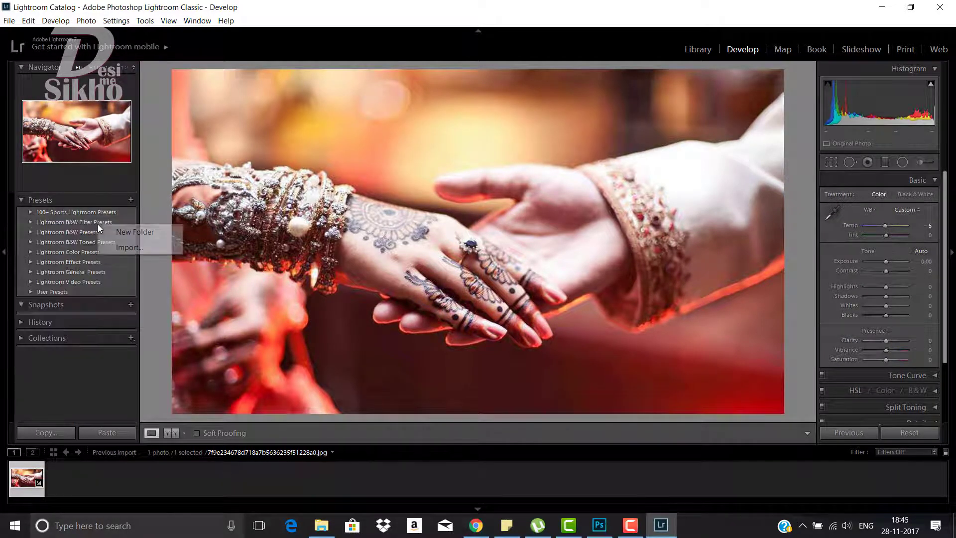
Step: Create a new custom preset folder in the Presets panel
{"action": "right_click", "coordinate": [98, 224]}
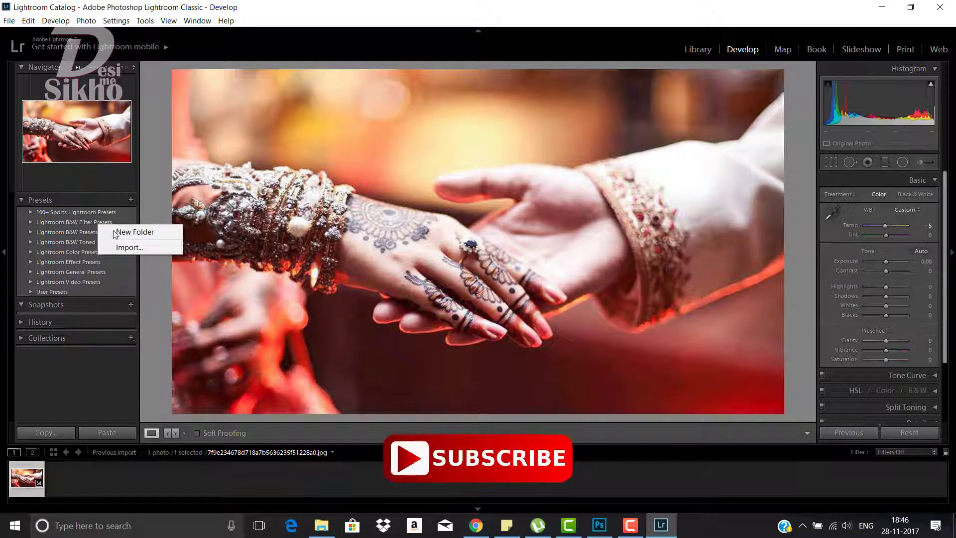
{"action": "left_click", "coordinate": [135, 233]}
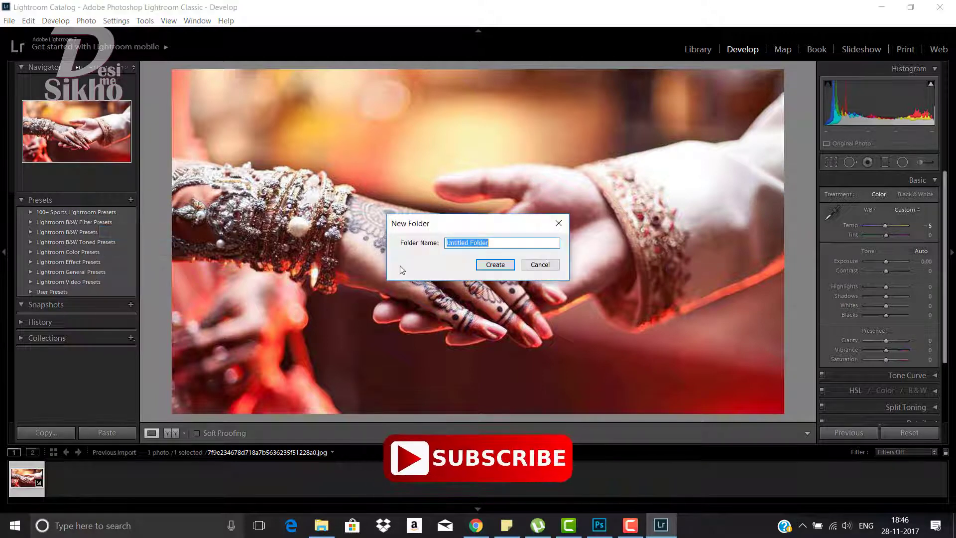
{"action": "type", "text": "Kamal"}
{"action": "left_click", "coordinate": [495, 264]}
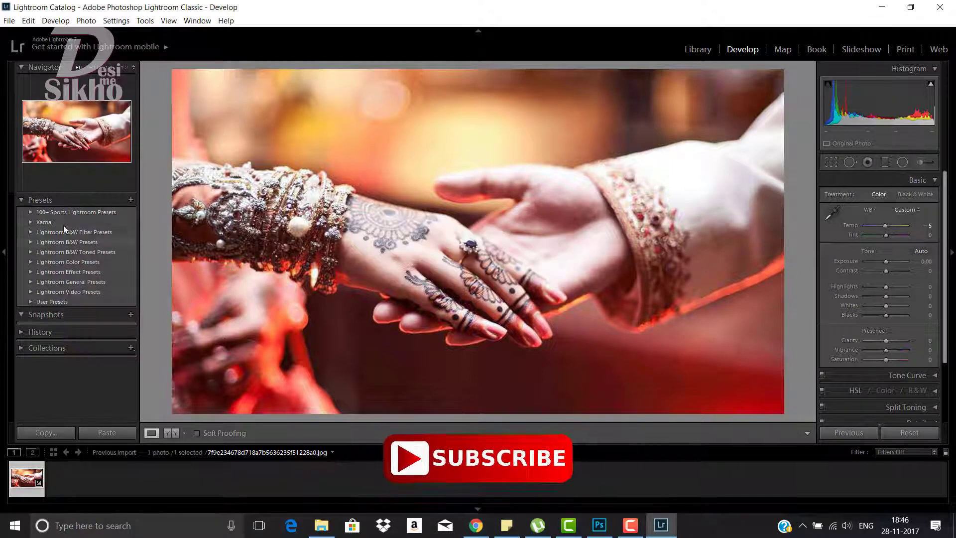
Step: Import all Sports Effect templates from the desktop folder into it, then delete that folder
{"action": "right_click", "coordinate": [68, 222]}
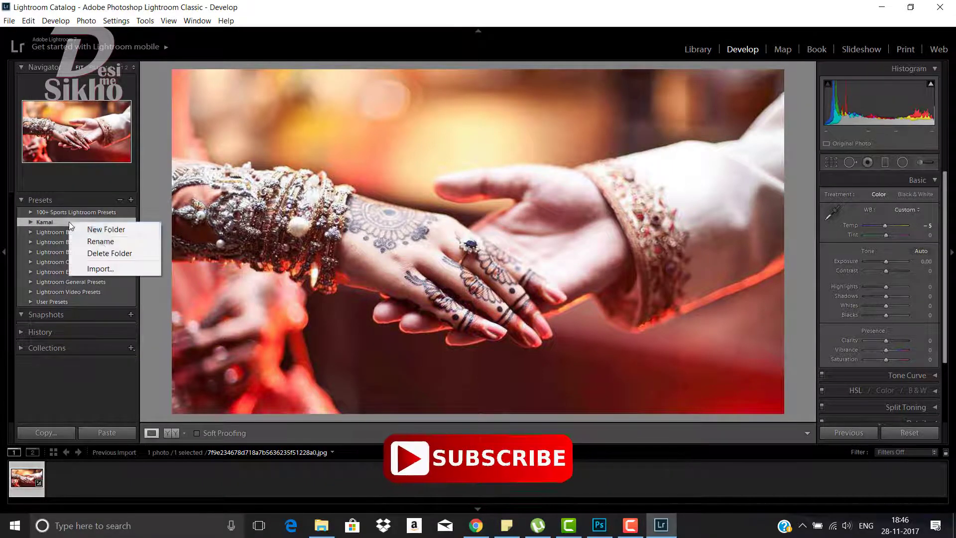
{"action": "left_click", "coordinate": [99, 267]}
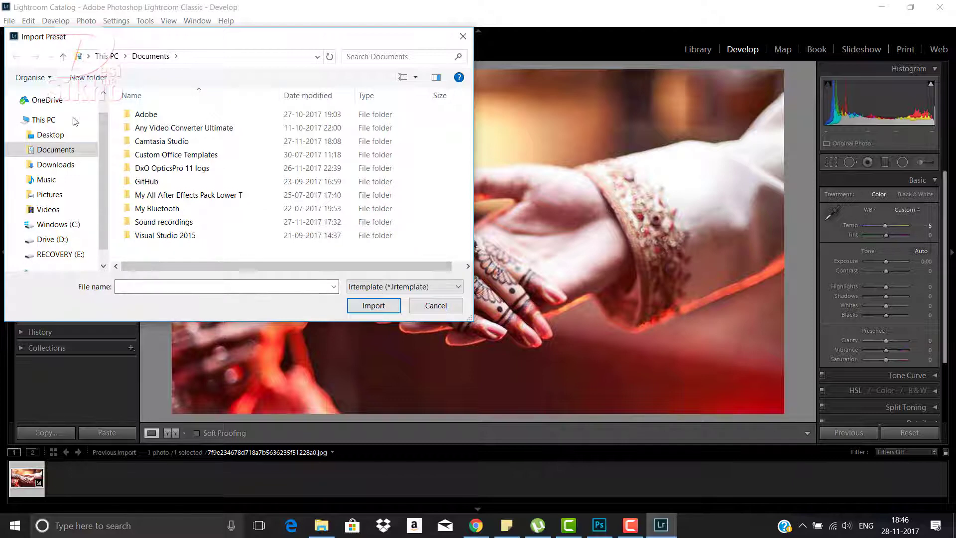
{"action": "left_click", "coordinate": [50, 135]}
{"action": "double_click", "coordinate": [169, 131]}
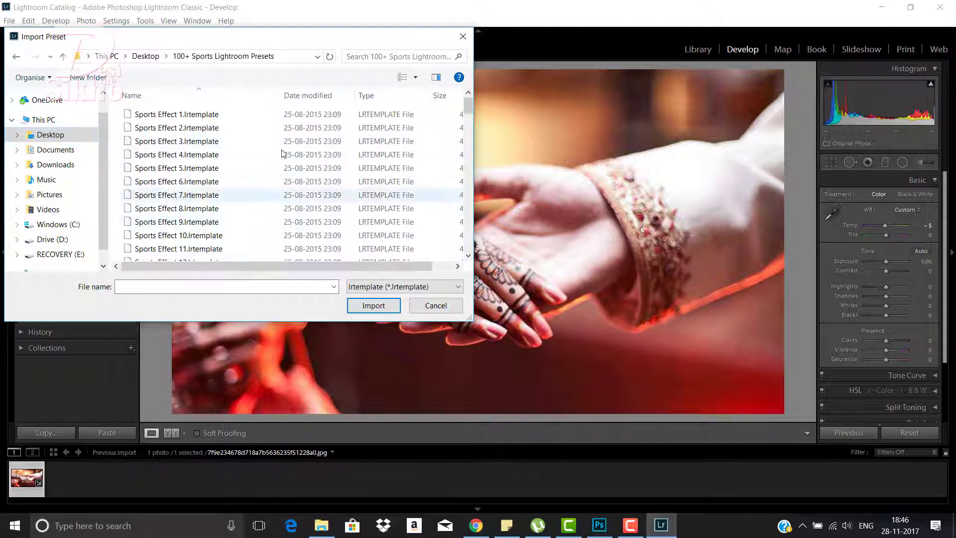
{"action": "left_click", "coordinate": [248, 154]}
{"action": "key", "text": "ctrl+a"}
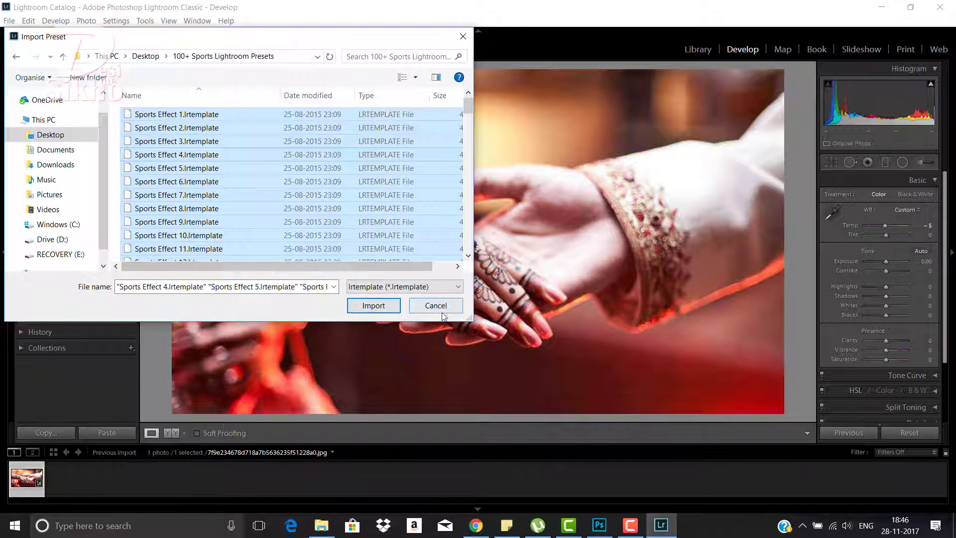
{"action": "left_click", "coordinate": [373, 305]}
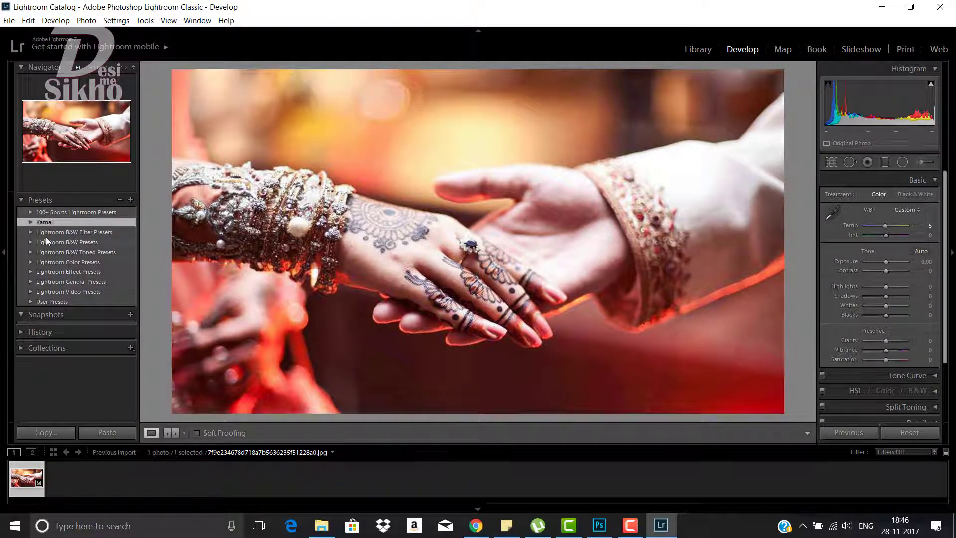
{"action": "right_click", "coordinate": [58, 221]}
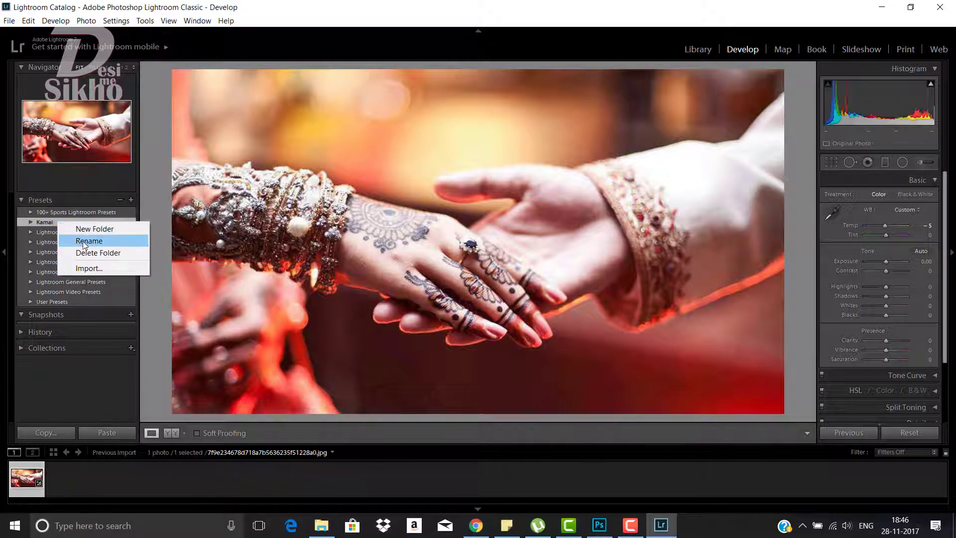
{"action": "left_click", "coordinate": [97, 253]}
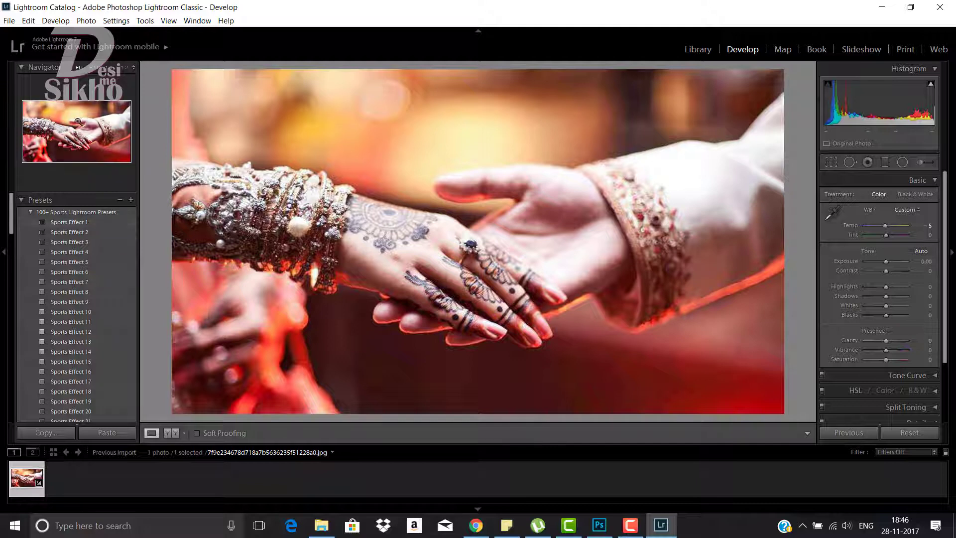
Step: Apply Sports Effect presets 1, 2, 3, 4 and finally 5 to the photo
{"action": "left_click", "coordinate": [81, 222]}
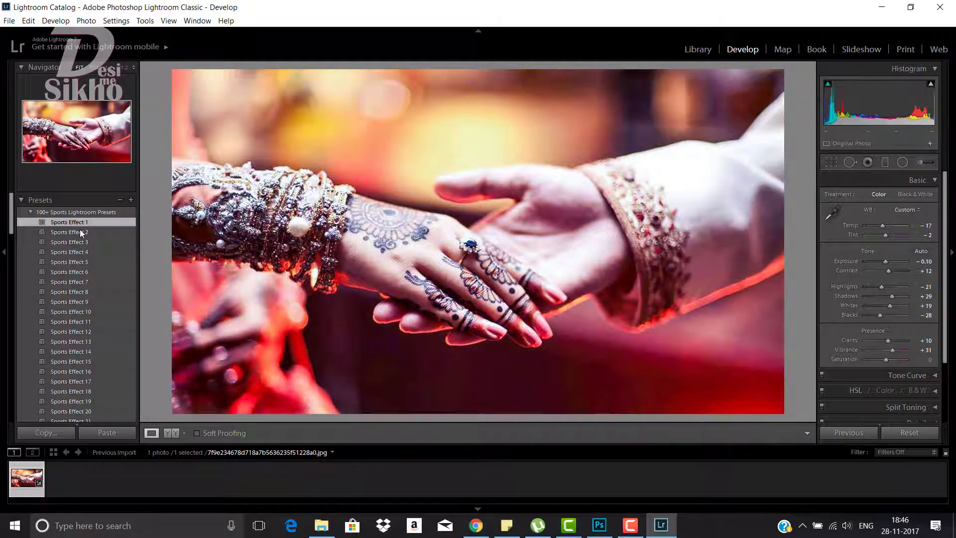
{"action": "left_click", "coordinate": [81, 233]}
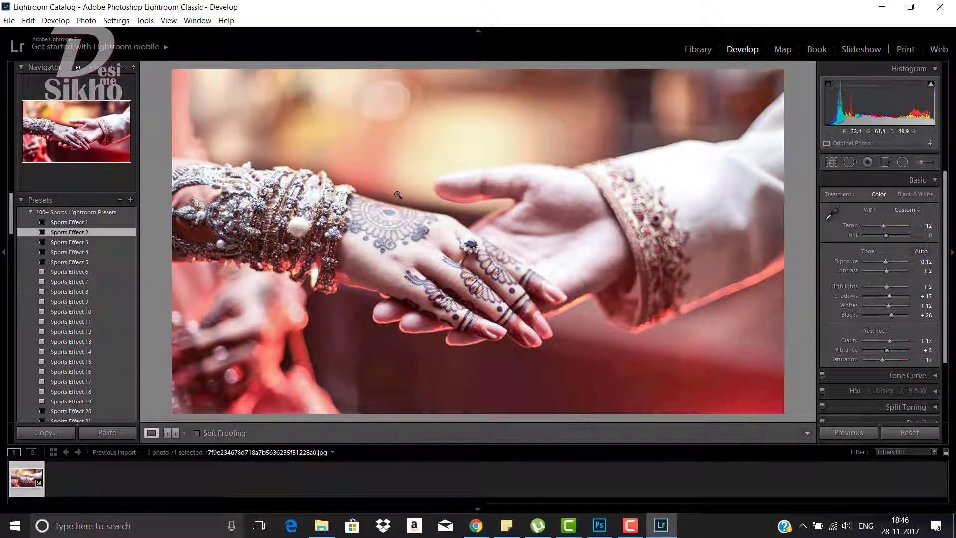
{"action": "left_click", "coordinate": [88, 243]}
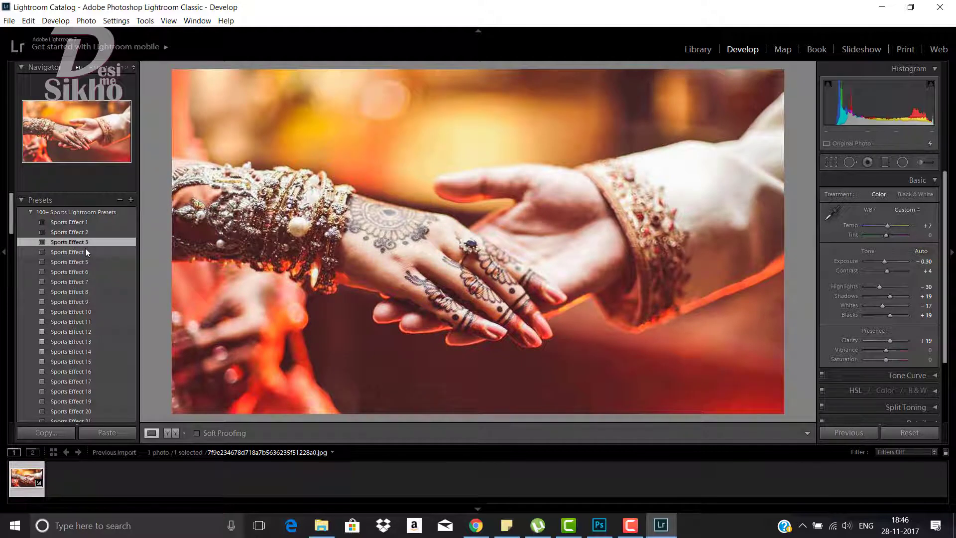
{"action": "left_click", "coordinate": [75, 252]}
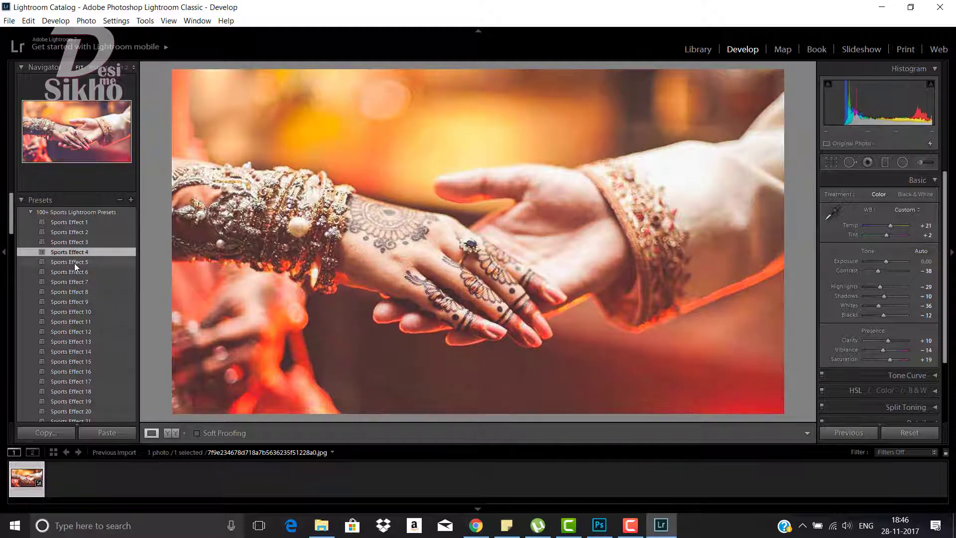
{"action": "left_click", "coordinate": [74, 263]}
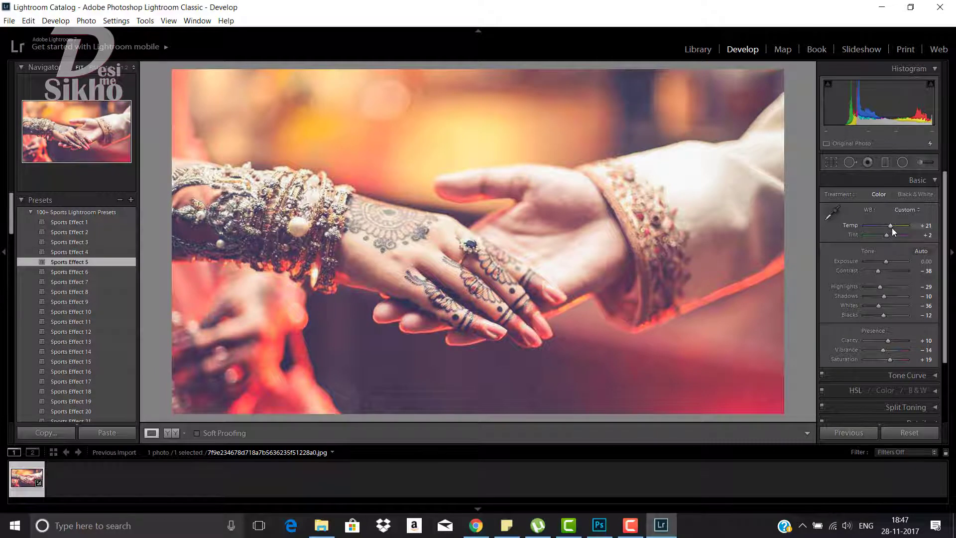
Step: Lower the Basic panel Temp slider, then try Sports Effect 14 and finish on Sports Effect 36
{"action": "mouse_move", "coordinate": [891, 225]}
{"action": "left_mouse_down"}
{"action": "mouse_move", "coordinate": [877, 226]}
{"action": "mouse_move", "coordinate": [888, 230]}
{"action": "left_mouse_up"}
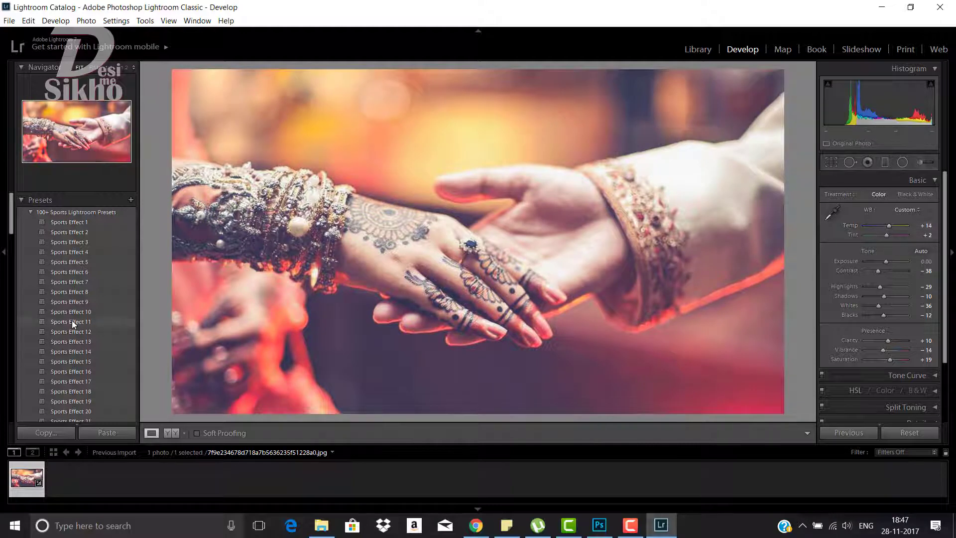
{"action": "left_click", "coordinate": [73, 352]}
{"action": "scroll", "coordinate": [75, 364], "scroll_direction": "down", "scroll_amount": 3}
{"action": "scroll", "coordinate": [75, 364], "scroll_direction": "down", "scroll_amount": 3}
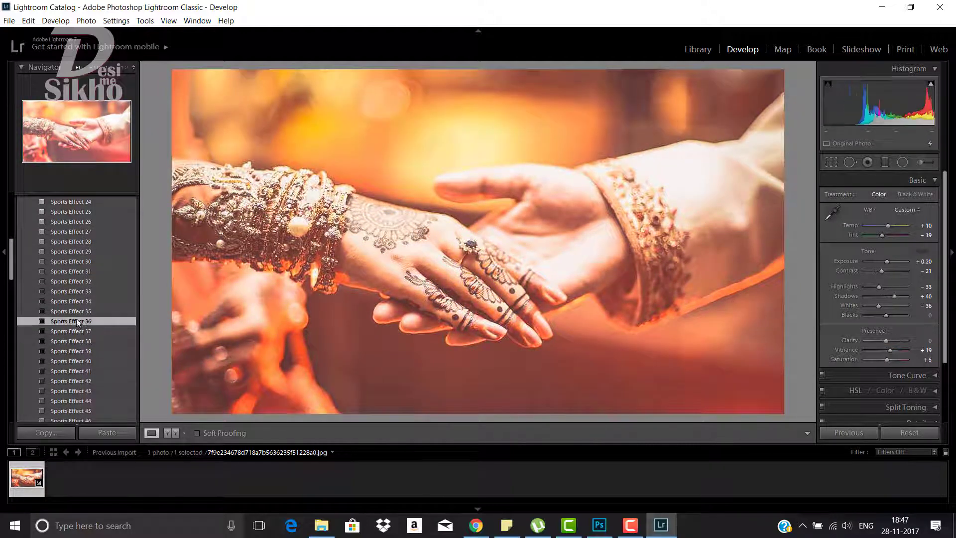
{"action": "left_click", "coordinate": [78, 321]}
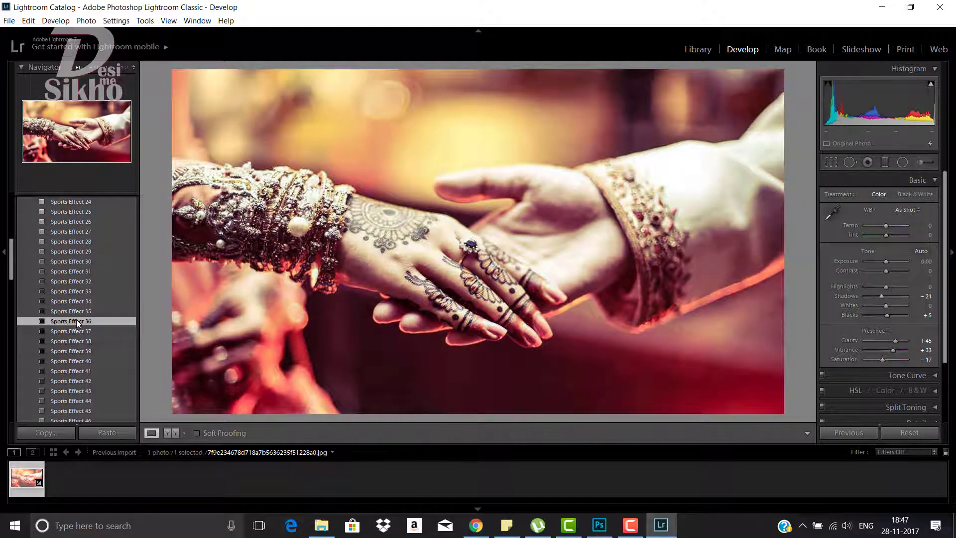